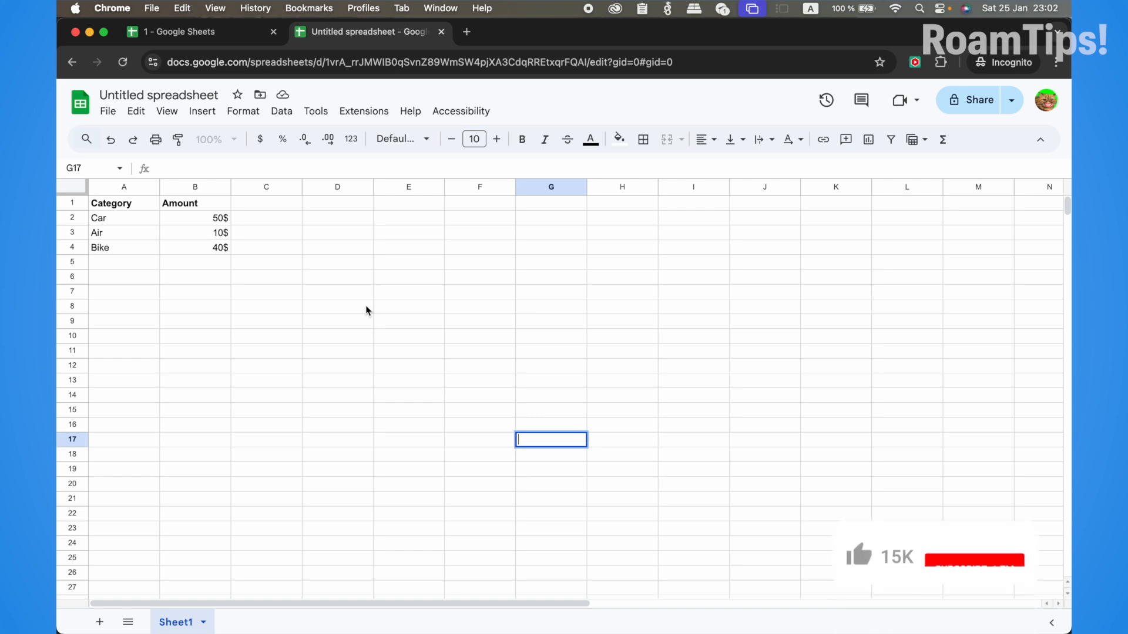
pyautogui.click(253, 279)
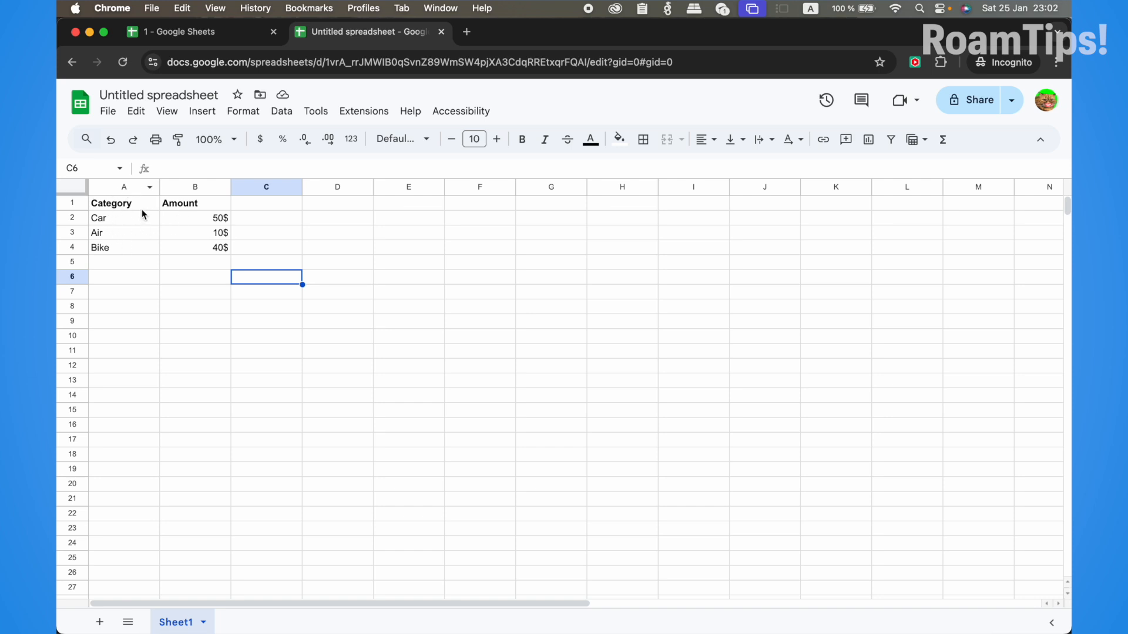
pyautogui.click(106, 249)
pyautogui.click(172, 202)
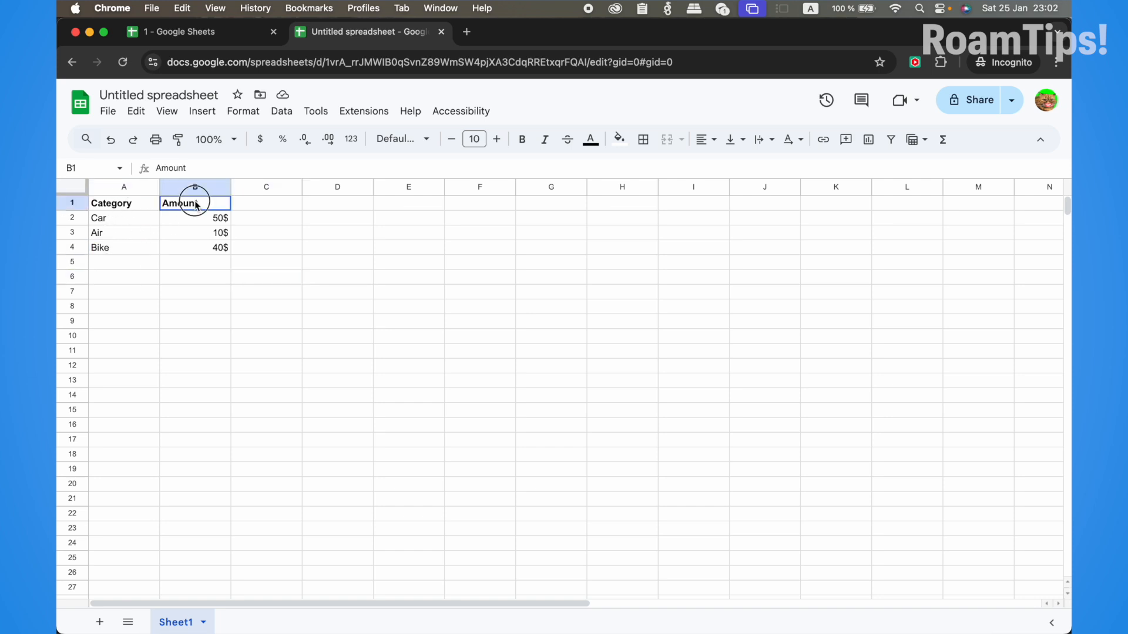
pyautogui.click(200, 221)
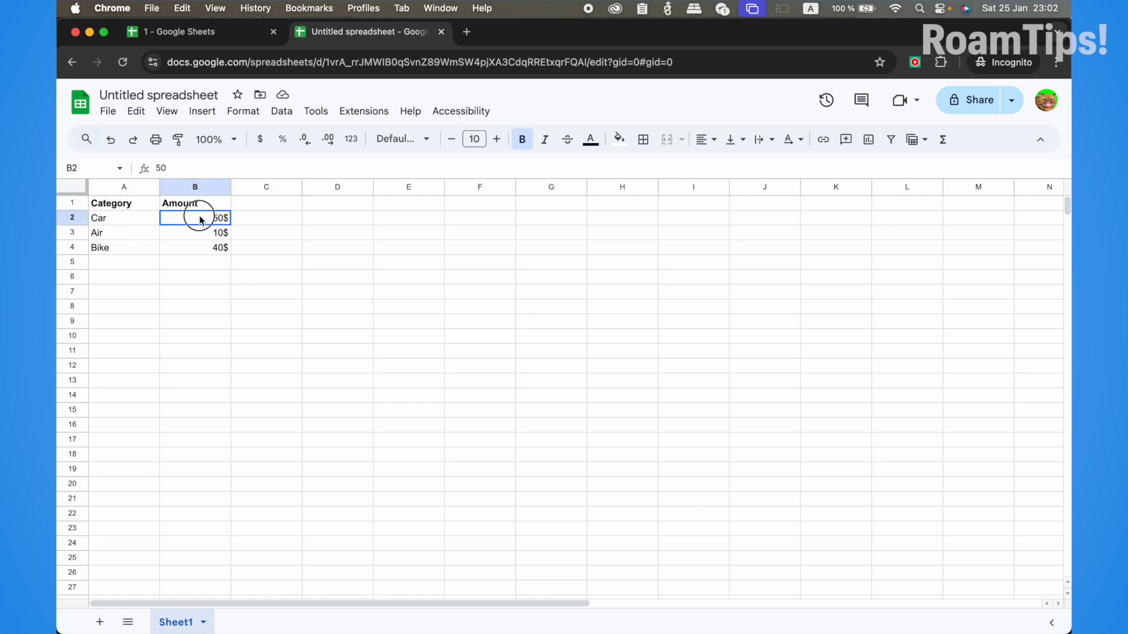
pyautogui.click(202, 247)
# Insert a chart based on the category and amount data in cells A2:B4.
pyautogui.click(112, 220)
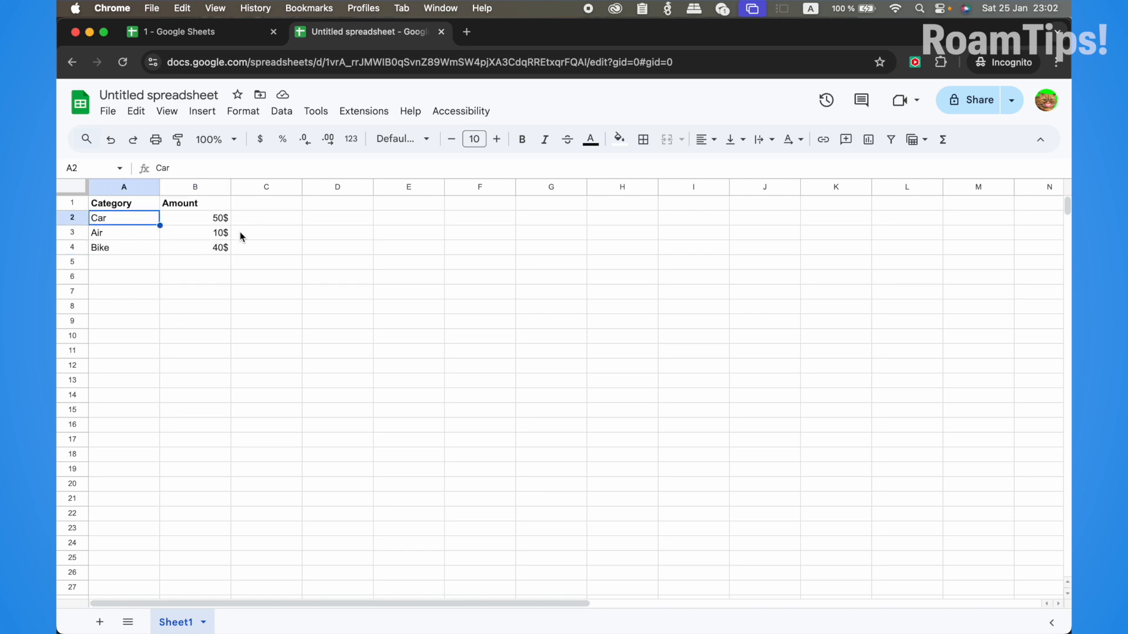
pyautogui.keyDown('shift'); pyautogui.click(200, 246); pyautogui.keyUp('shift')
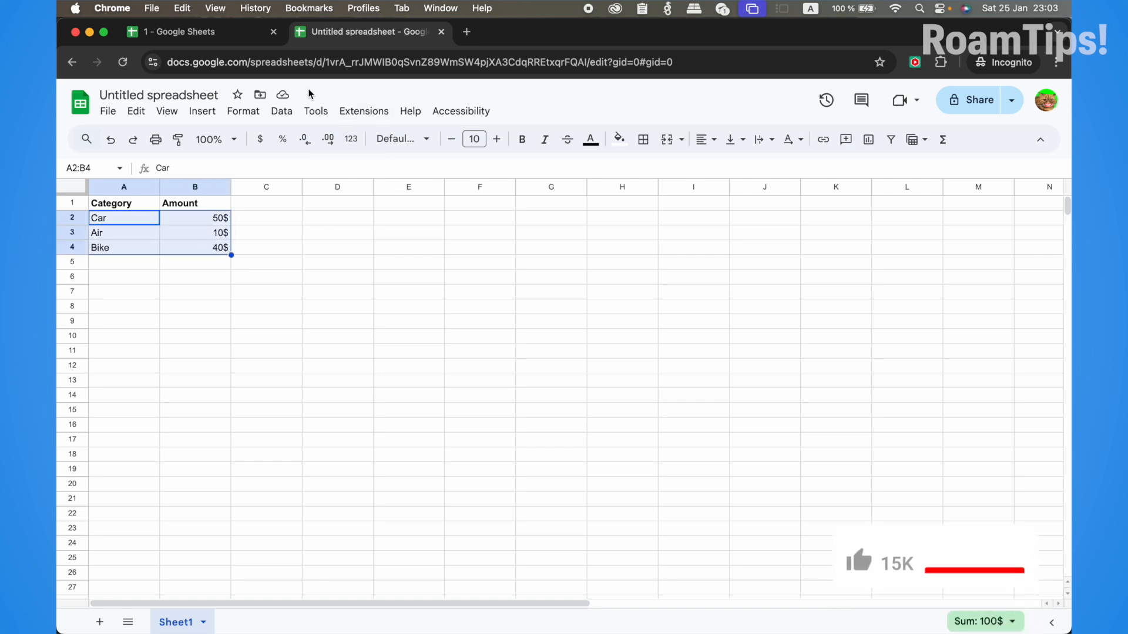
pyautogui.click(203, 112)
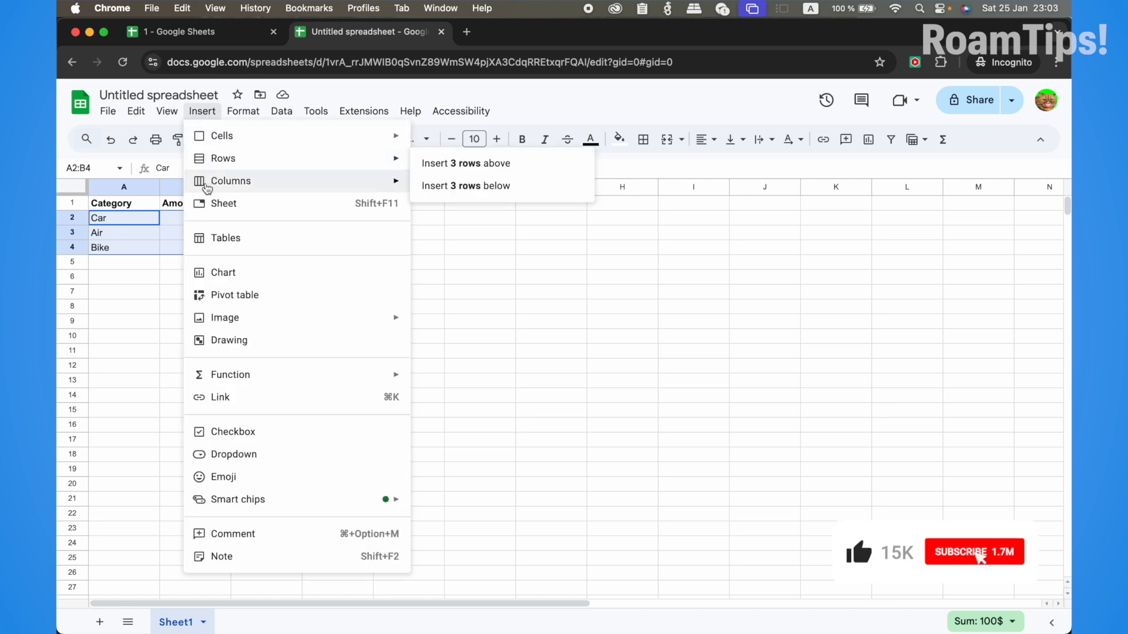
pyautogui.click(234, 274)
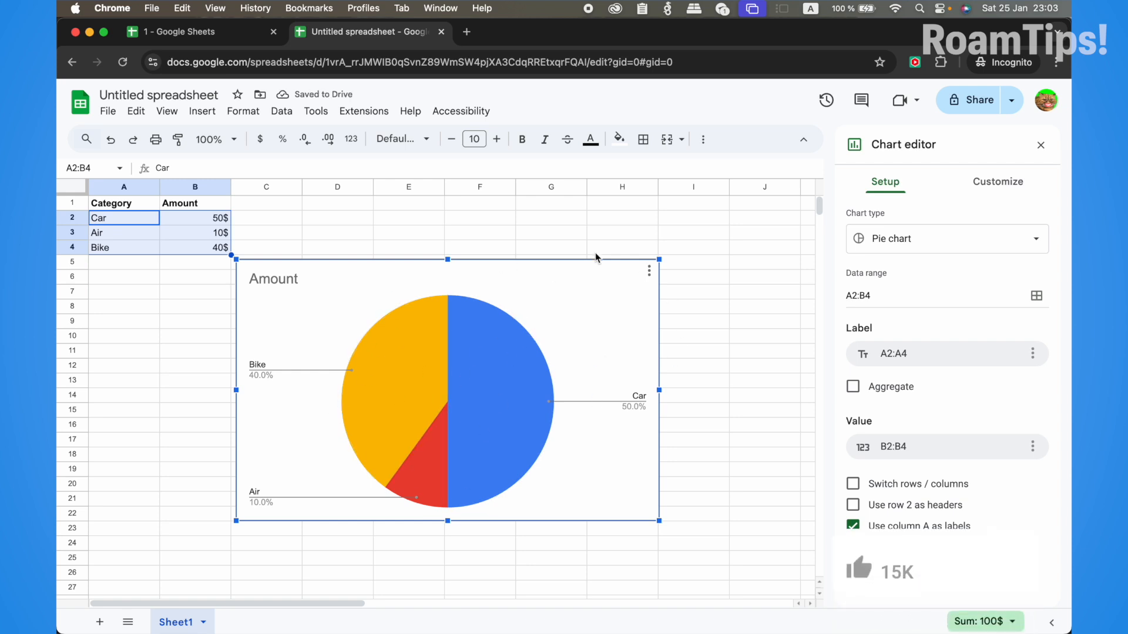
# Shrink the pie chart and move it directly below the data, spanning about A5 to C13.
pyautogui.moveTo(659, 520); pyautogui.dragTo(432, 381)
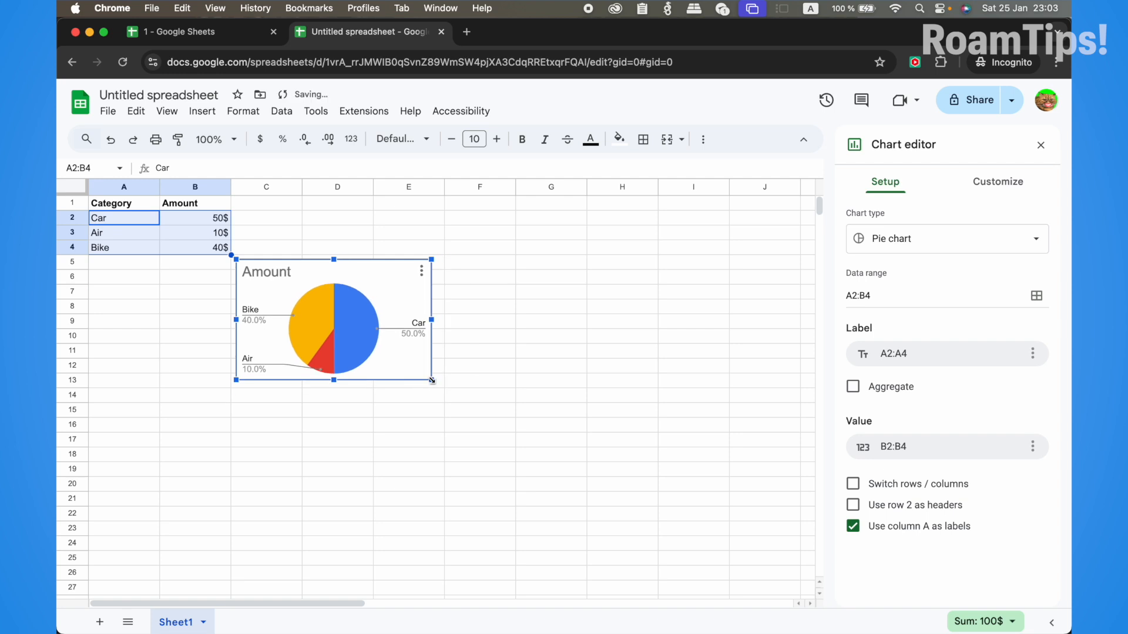
pyautogui.moveTo(406, 299); pyautogui.dragTo(239, 295)
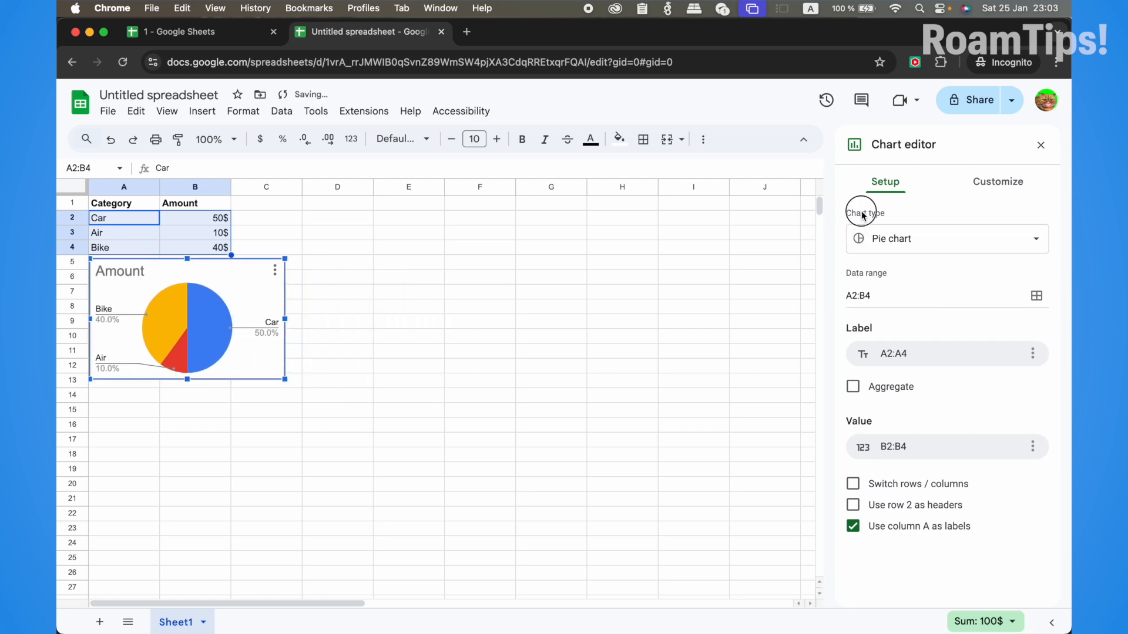
# Change the chart type from pie to the basic line chart.
pyautogui.click(903, 245)
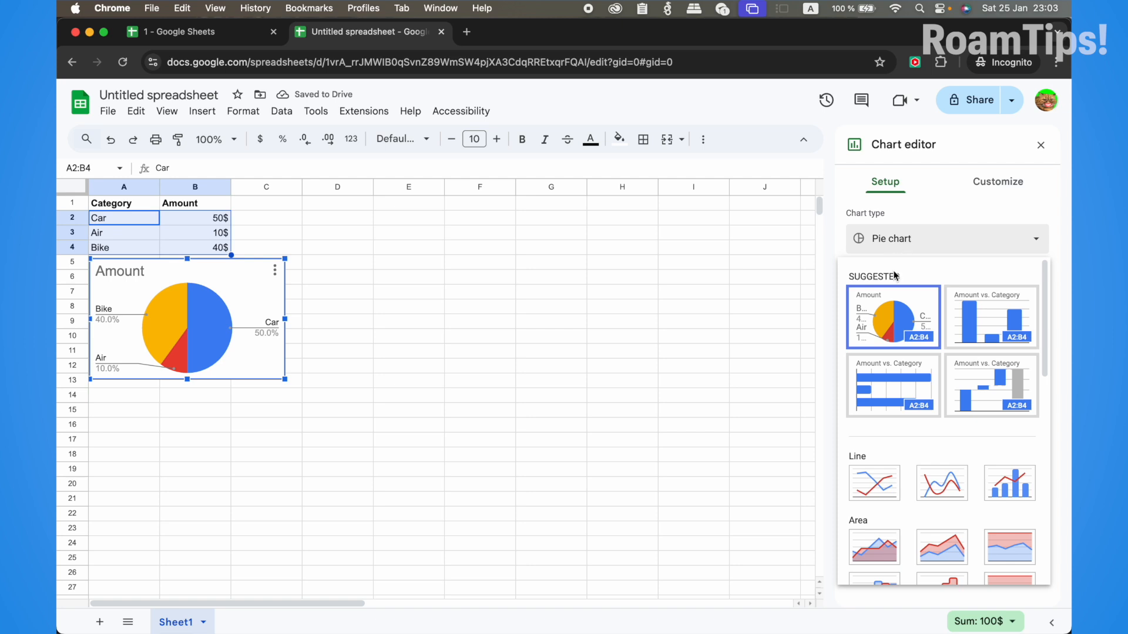
pyautogui.scroll(-3, 935, 451)
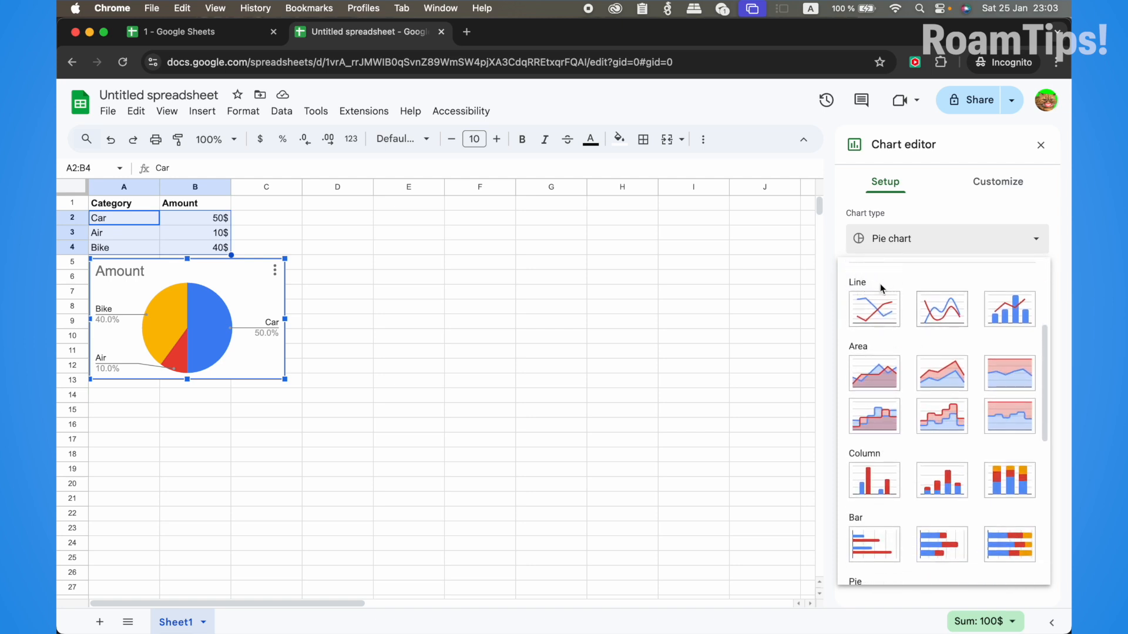
pyautogui.click(871, 314)
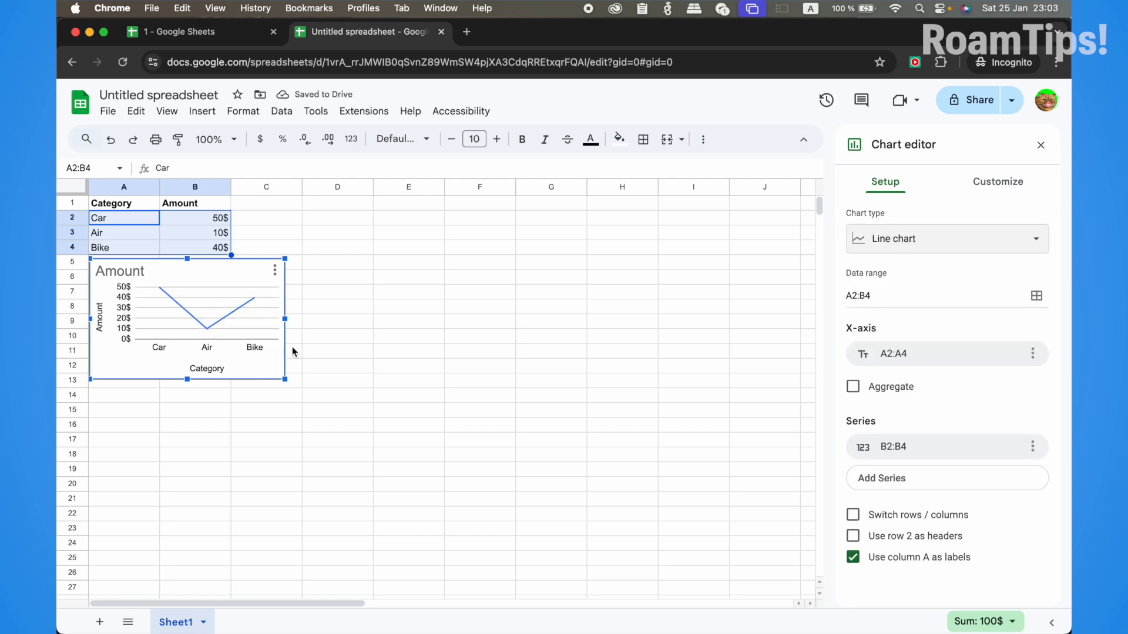
# Enlarge the line chart and move it beside the data, spanning about C1 to G16.
pyautogui.moveTo(285, 379); pyautogui.dragTo(453, 484)
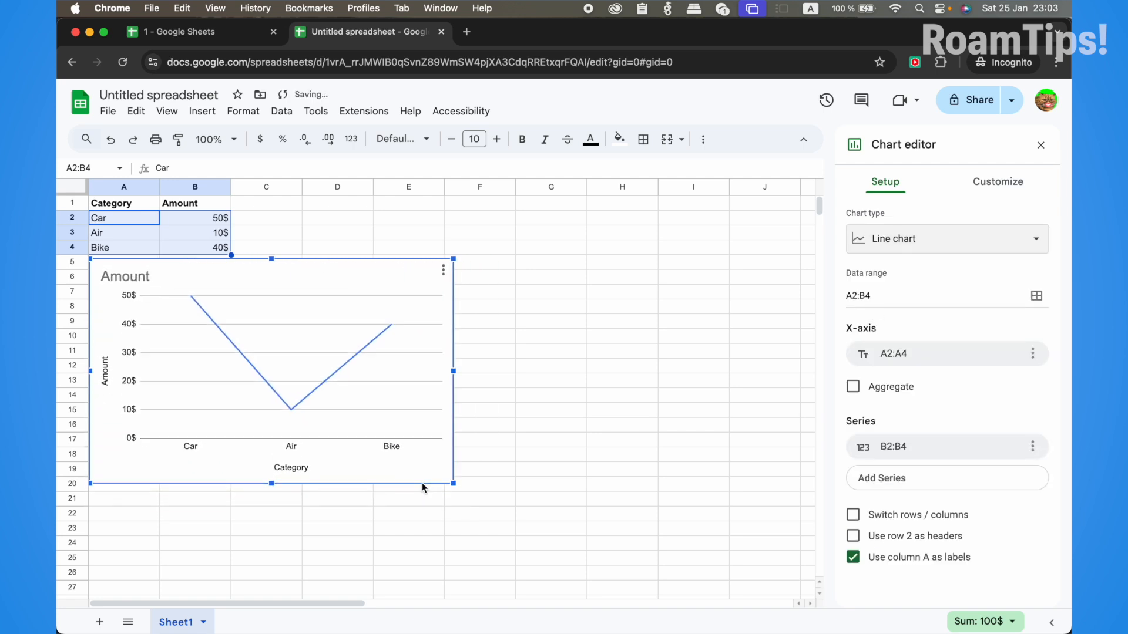
pyautogui.moveTo(287, 371); pyautogui.dragTo(433, 305)
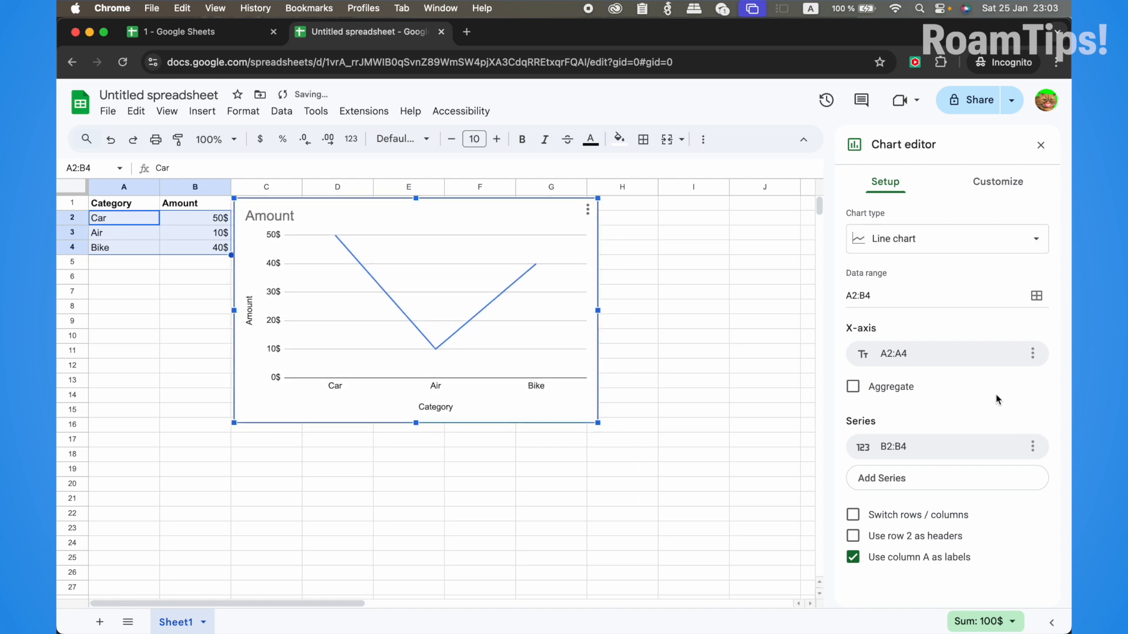
# Switch the chart's X-axis range between B2:B4 and A2:A4, ending on B2:B4.
pyautogui.click(874, 294)
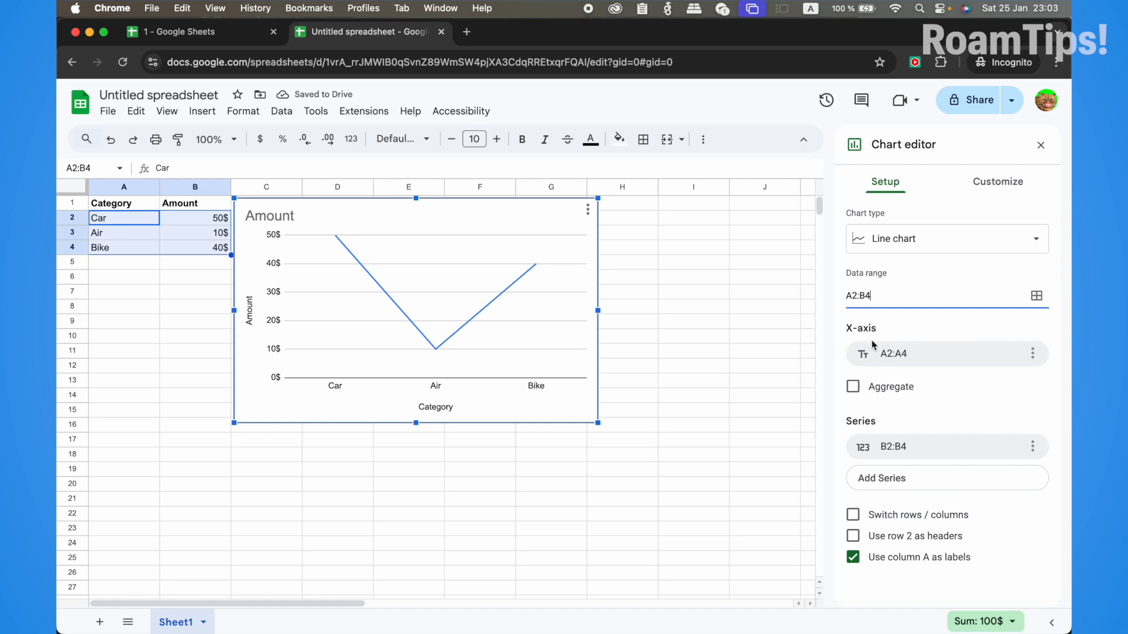
pyautogui.click(916, 354)
pyautogui.click(899, 433)
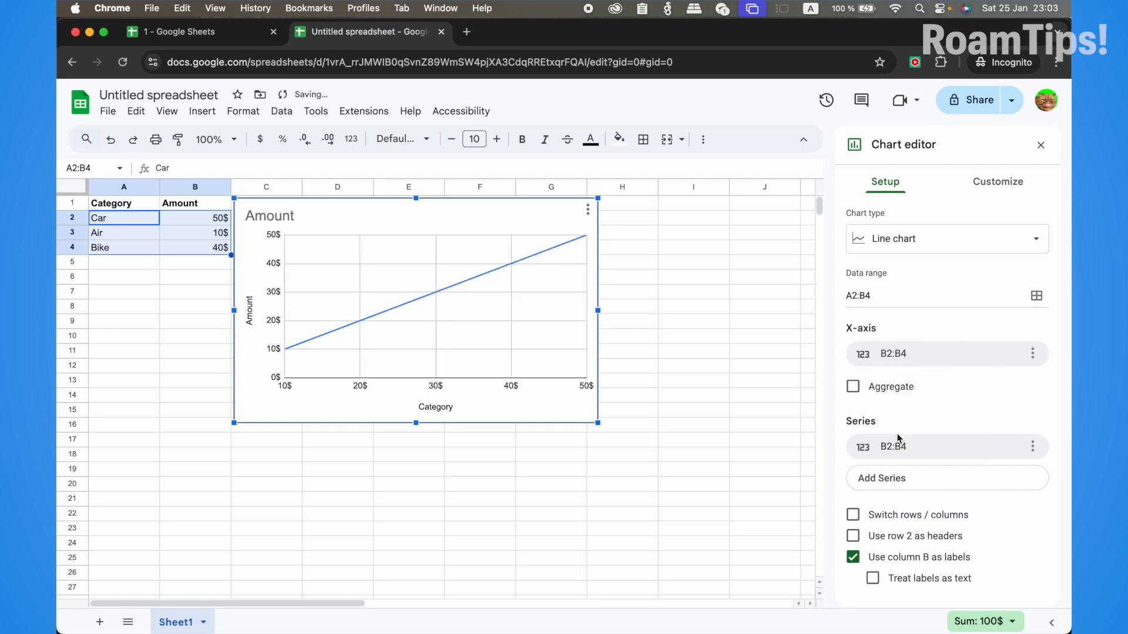
pyautogui.click(906, 358)
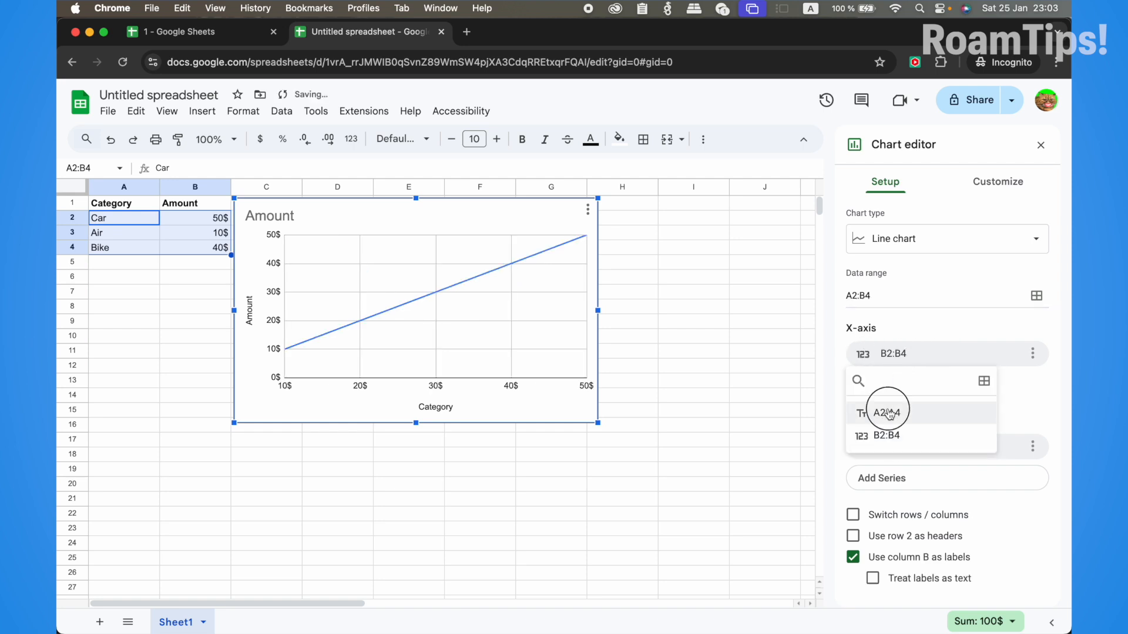
pyautogui.click(889, 412)
pyautogui.click(902, 357)
pyautogui.click(888, 436)
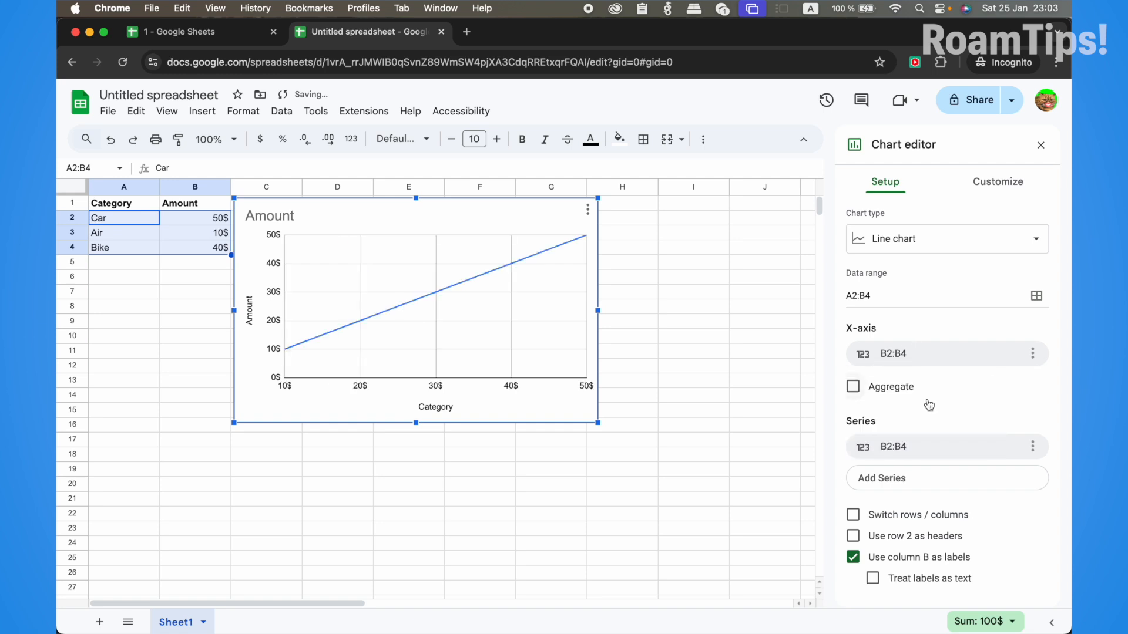
# Try the Aggregate, Switch rows / columns, Use row 2 as headers and Treat labels as text options, turning each off again.
pyautogui.click(874, 395)
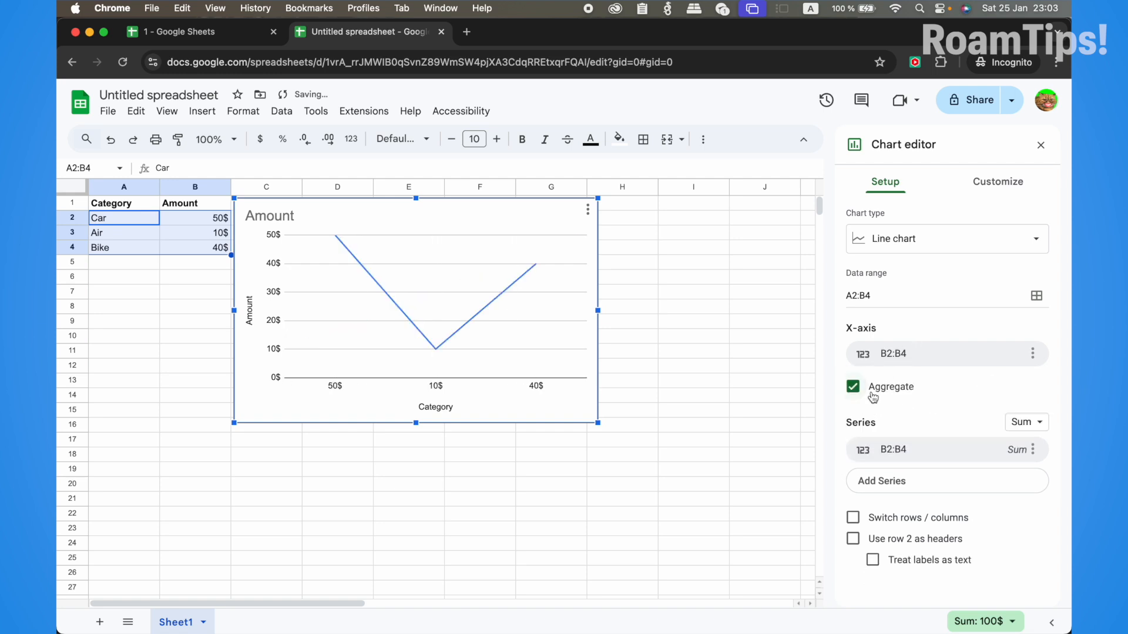
pyautogui.click(874, 397)
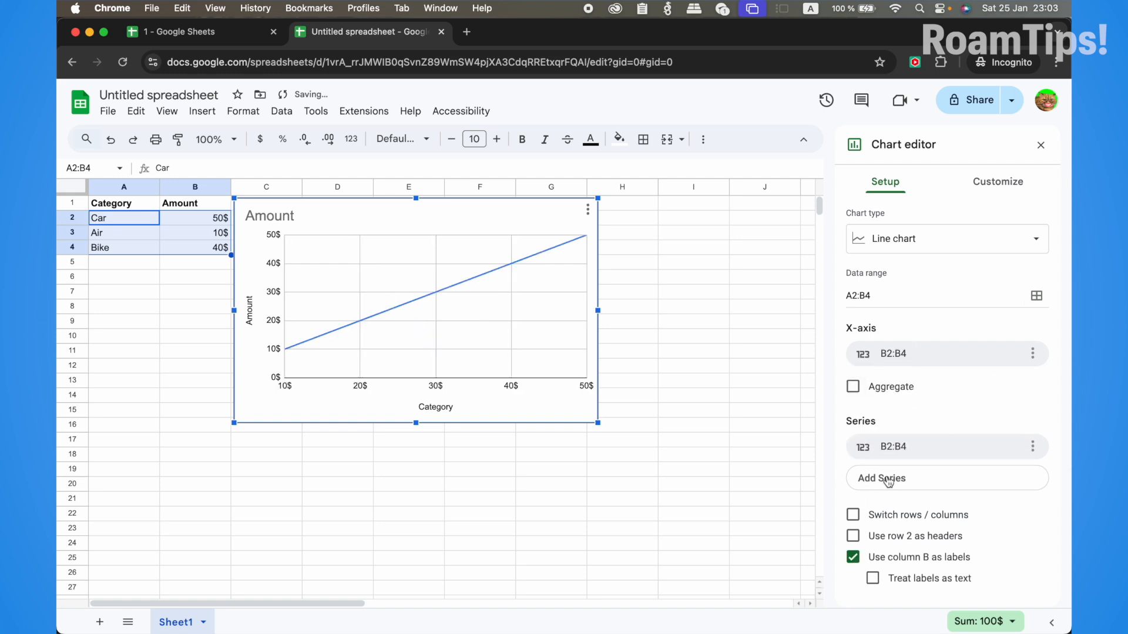
pyautogui.click(853, 515)
pyautogui.click(853, 515)
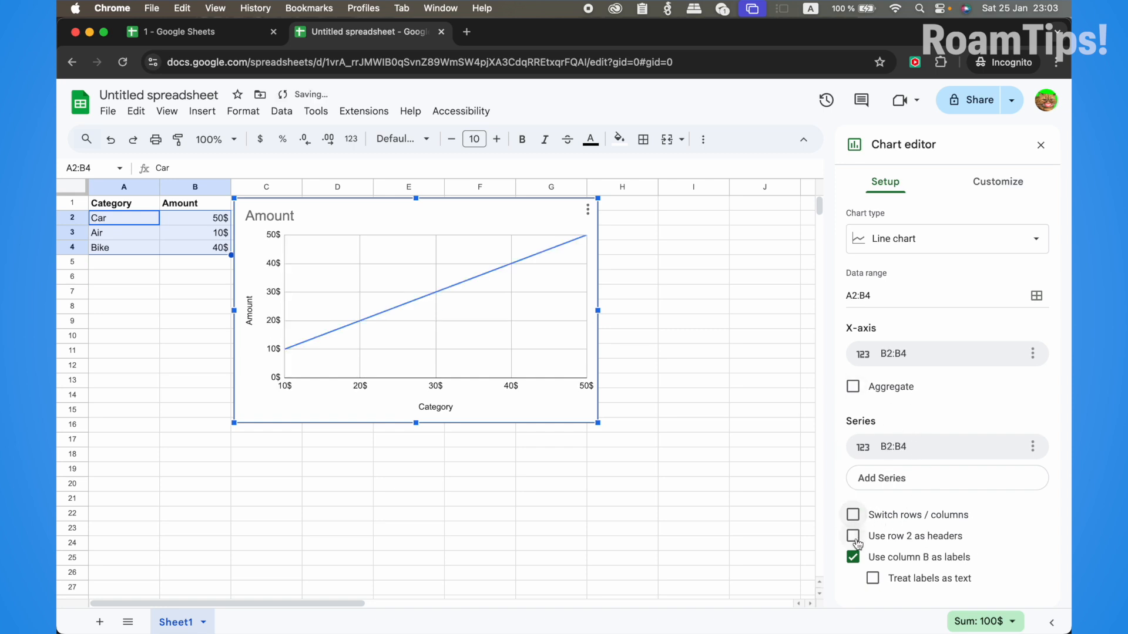
pyautogui.click(855, 539)
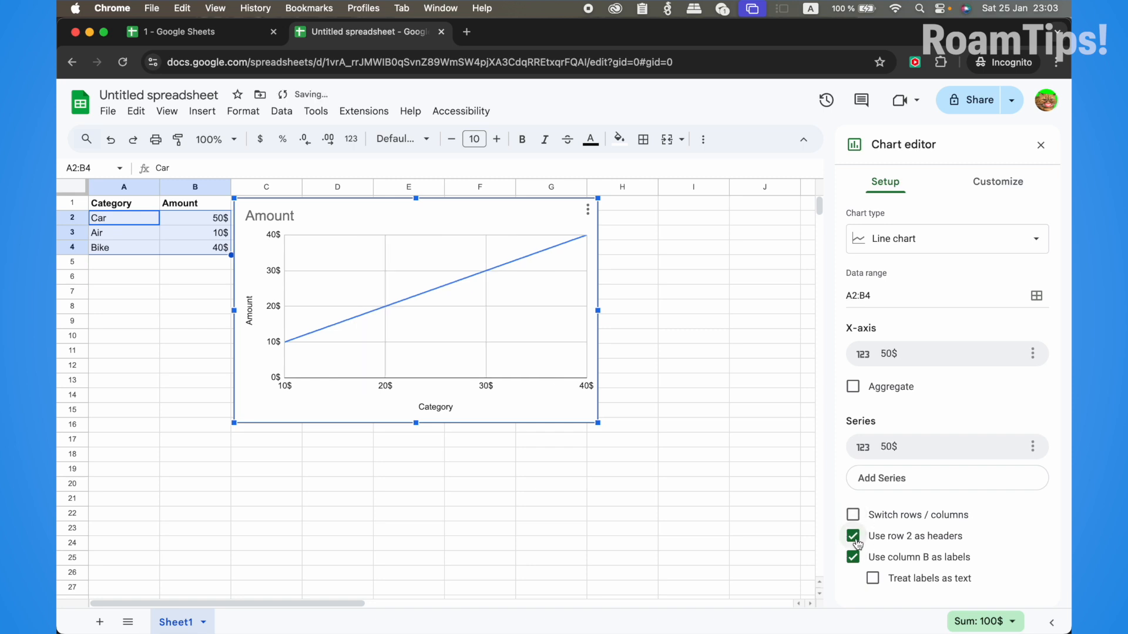
pyautogui.click(854, 538)
pyautogui.click(873, 579)
pyautogui.click(875, 581)
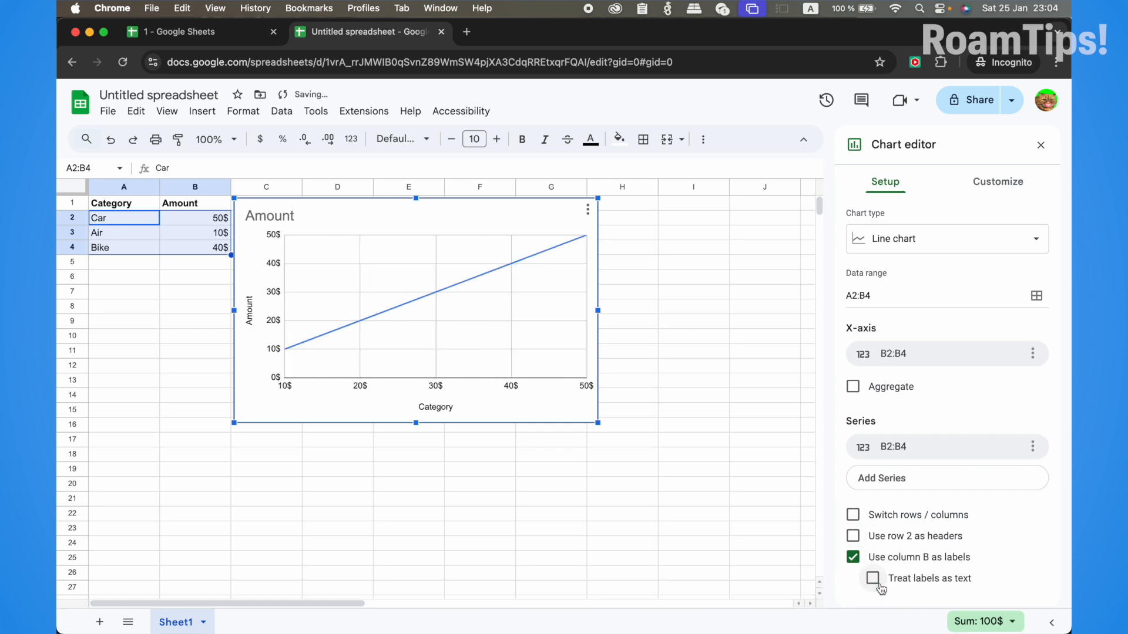
# Set the chart's background color to light green in the chart style settings.
pyautogui.click(998, 182)
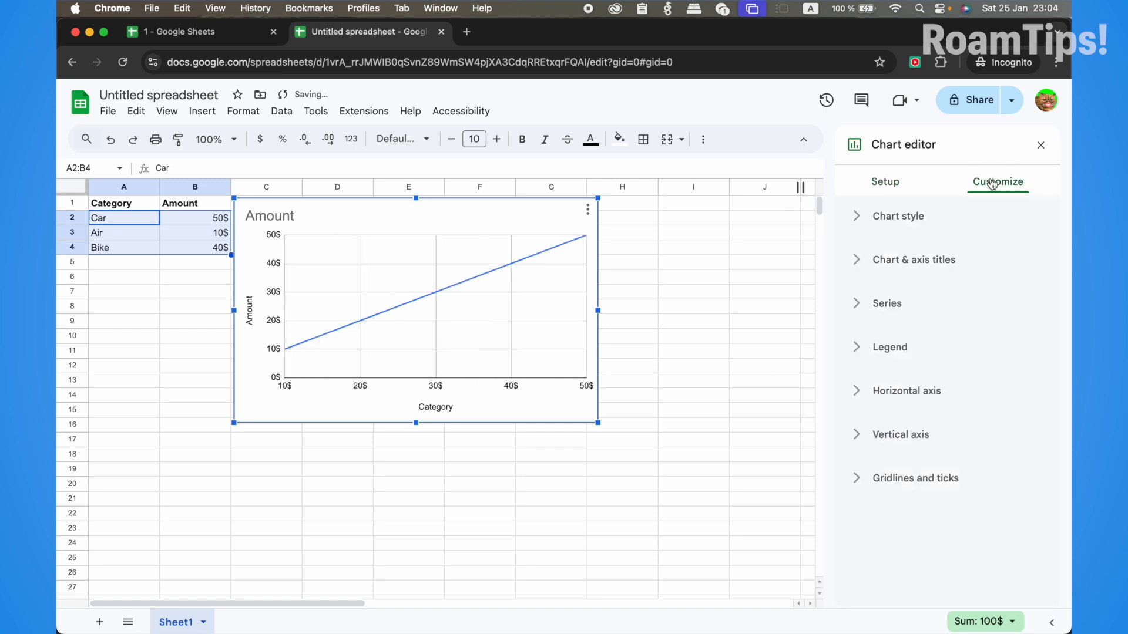
pyautogui.click(856, 216)
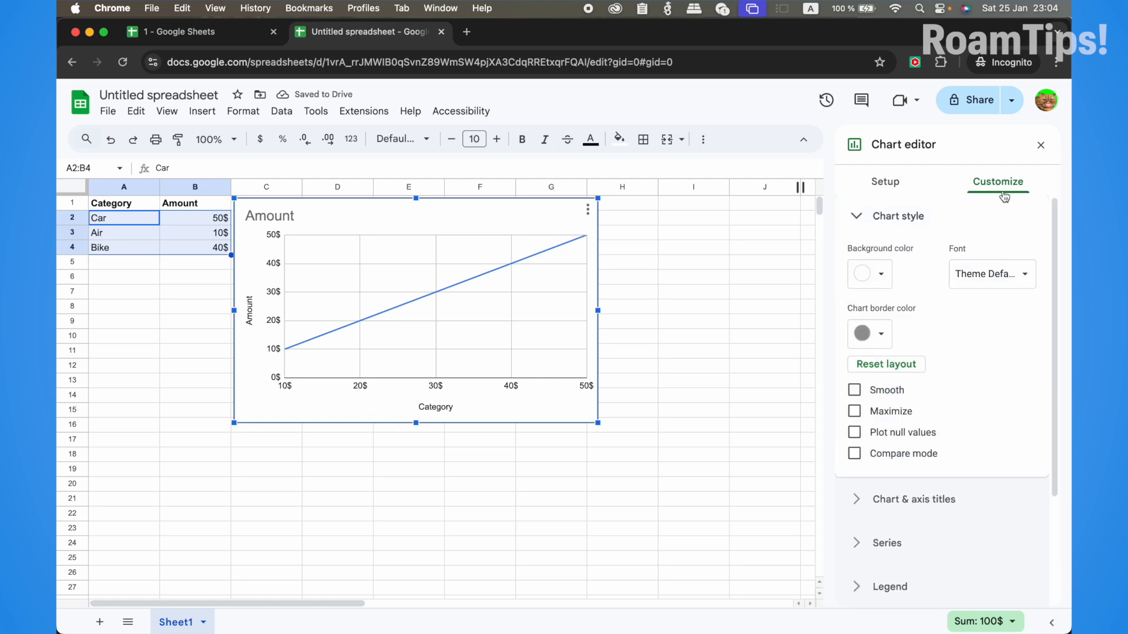
pyautogui.click(877, 293)
pyautogui.click(922, 364)
pyautogui.click(879, 285)
pyautogui.click(927, 386)
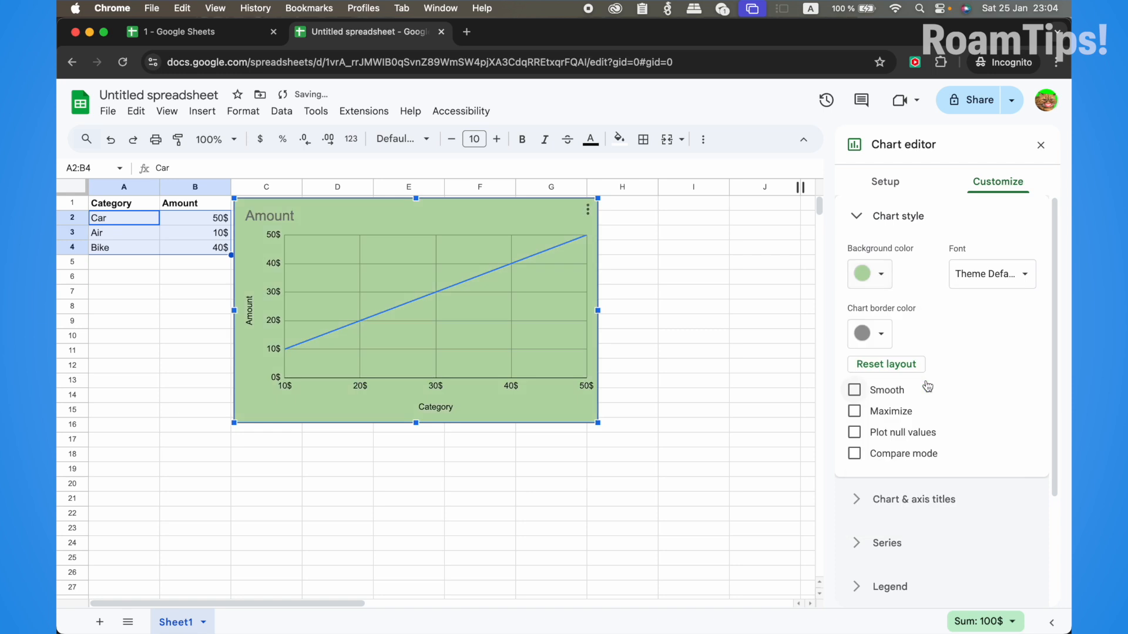
# Try the Georgia font on the chart, settle on Roboto, and set the chart border color to black.
pyautogui.click(990, 274)
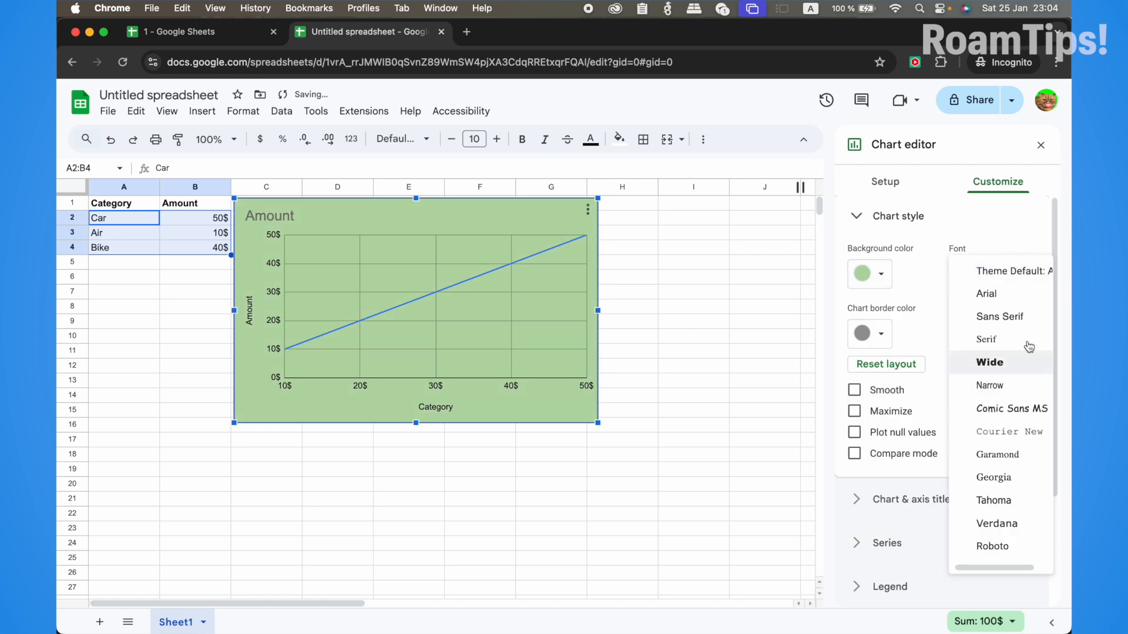
pyautogui.click(1004, 487)
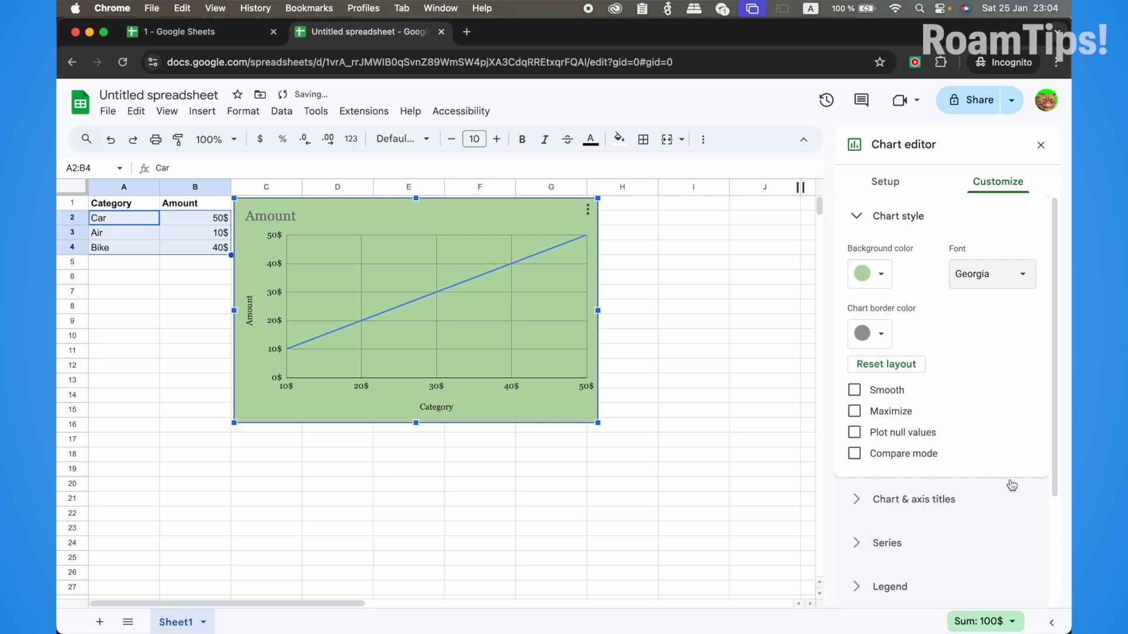
pyautogui.click(1005, 287)
pyautogui.click(993, 367)
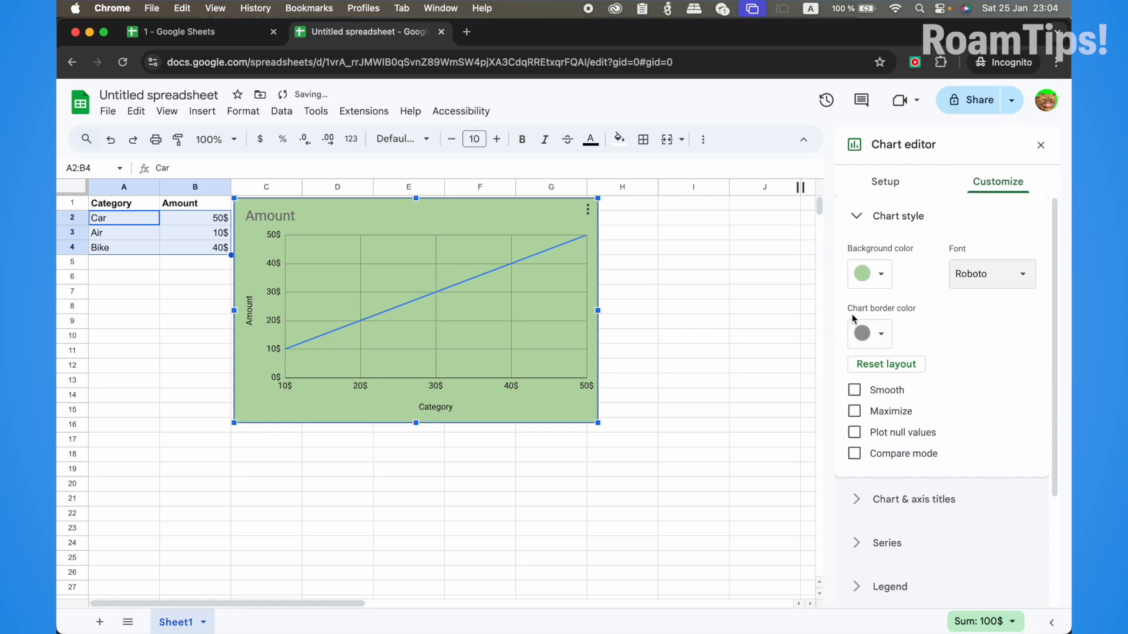
pyautogui.click(869, 334)
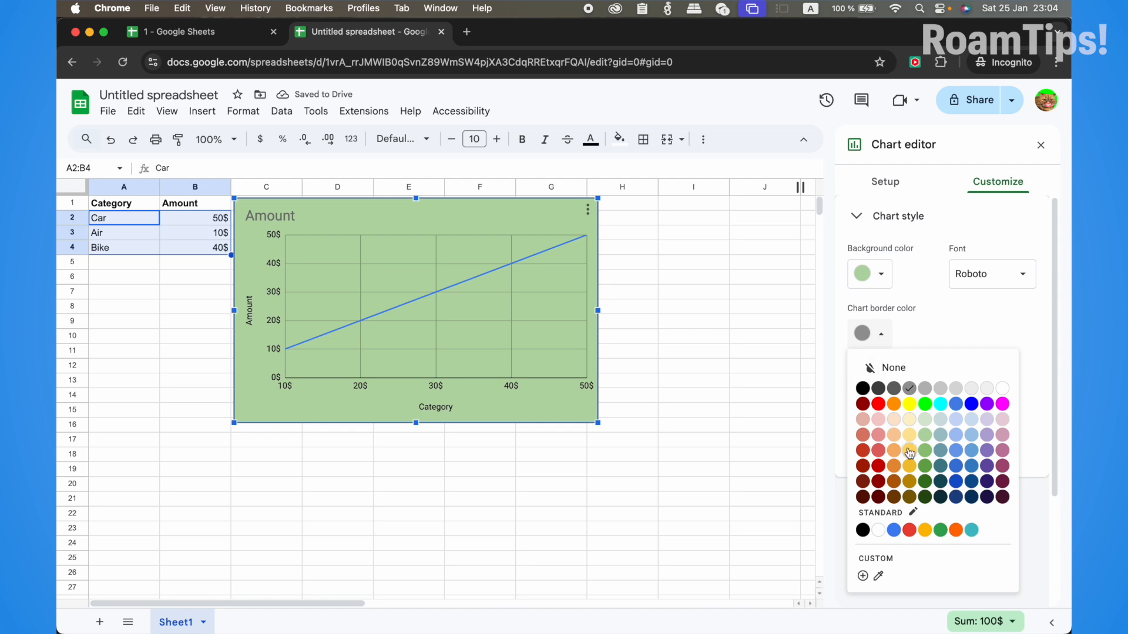
pyautogui.click(862, 389)
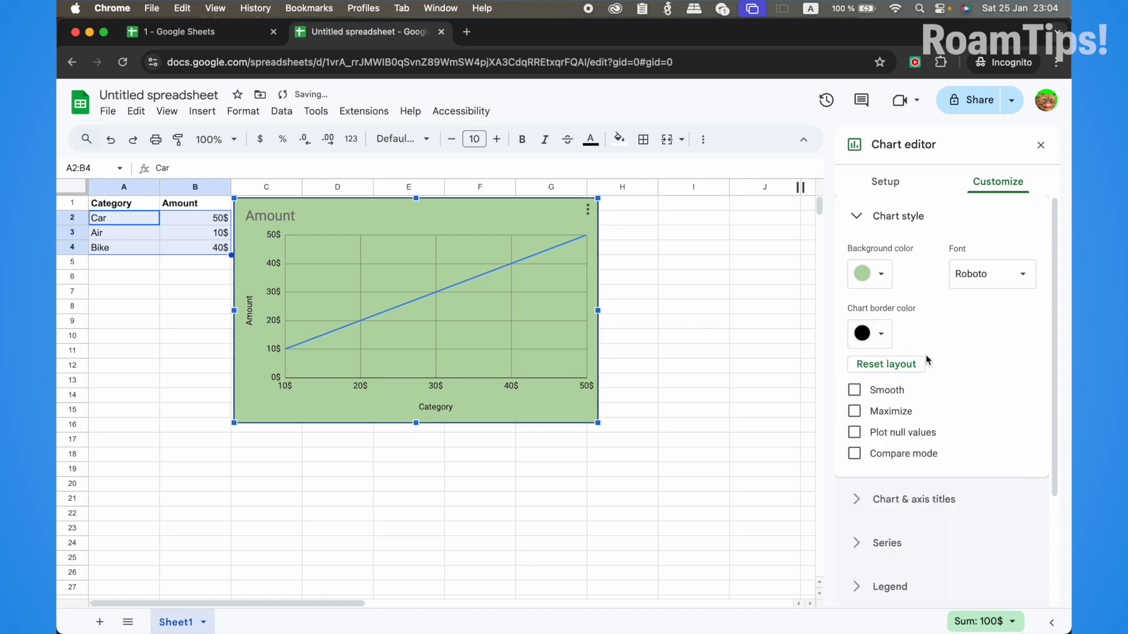
# Try the Smooth, Maximize, Plot null values and Compare mode options of the chart style.
pyautogui.scroll(-3, 964, 340)
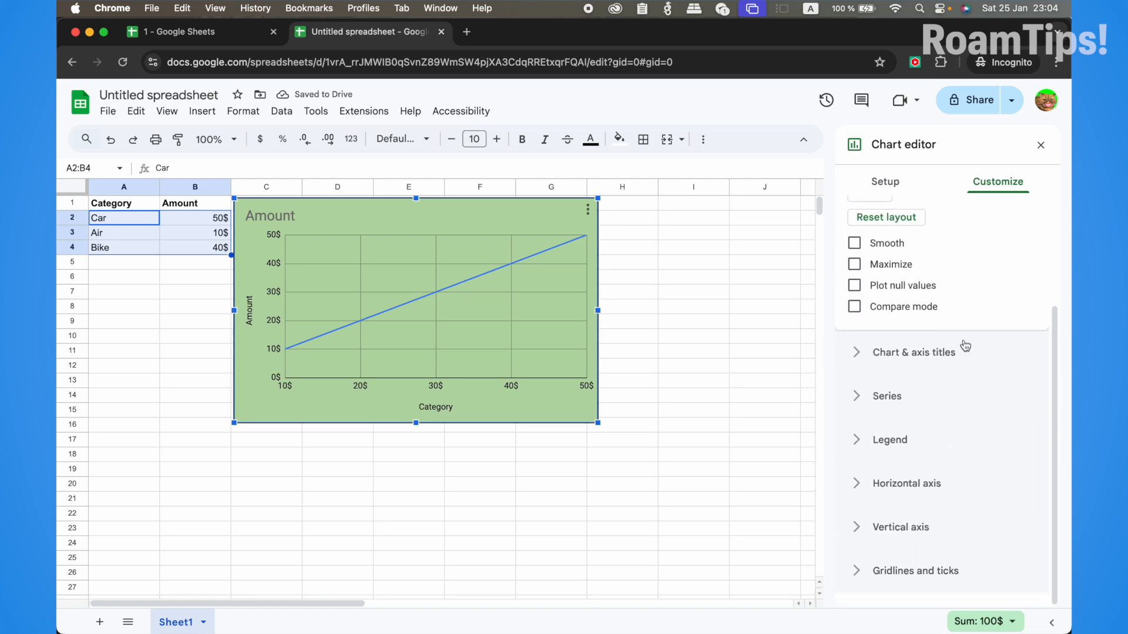
pyautogui.click(855, 243)
pyautogui.click(856, 244)
pyautogui.click(856, 265)
pyautogui.click(855, 265)
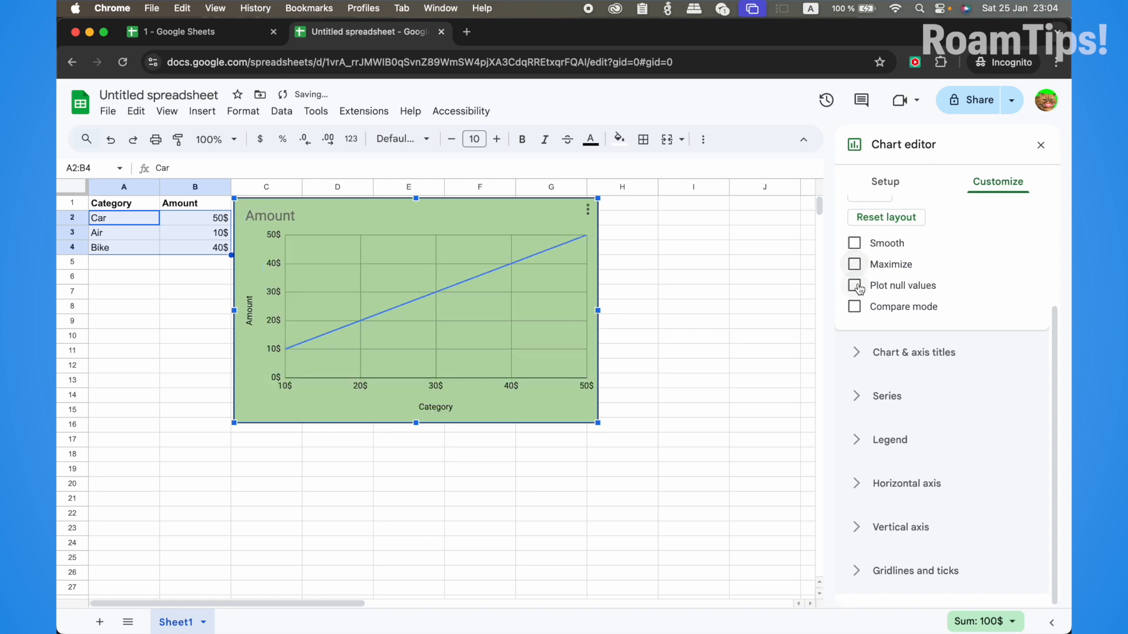
pyautogui.click(855, 287)
pyautogui.click(852, 305)
pyautogui.click(852, 305)
pyautogui.click(853, 308)
pyautogui.click(853, 307)
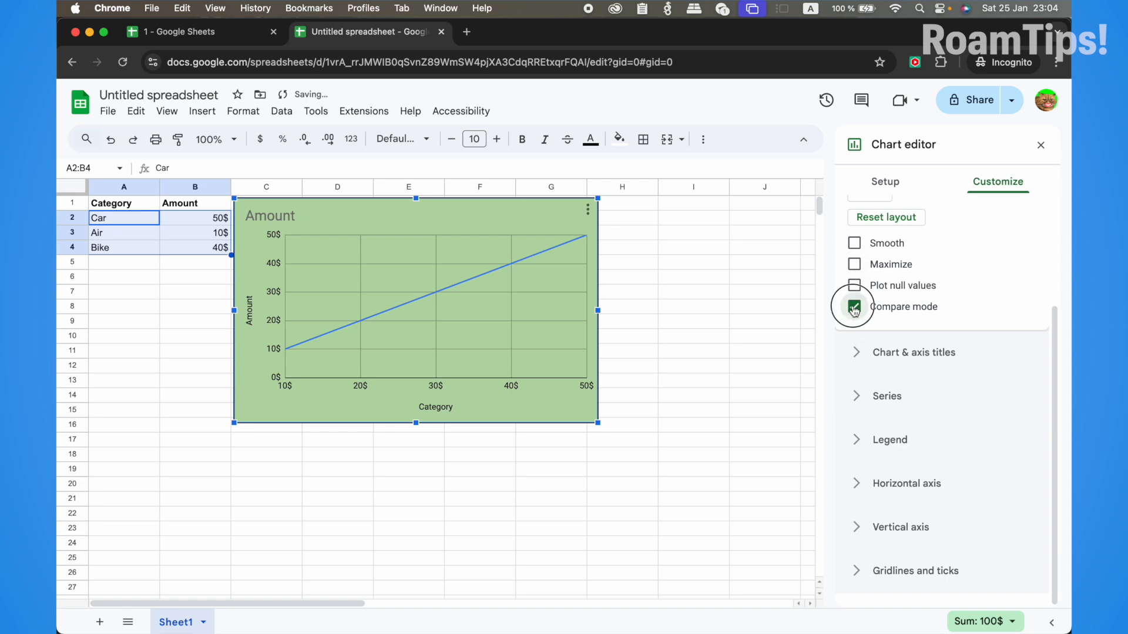
# Replace the chart title text with Hello in the chart and axis titles settings.
pyautogui.click(876, 355)
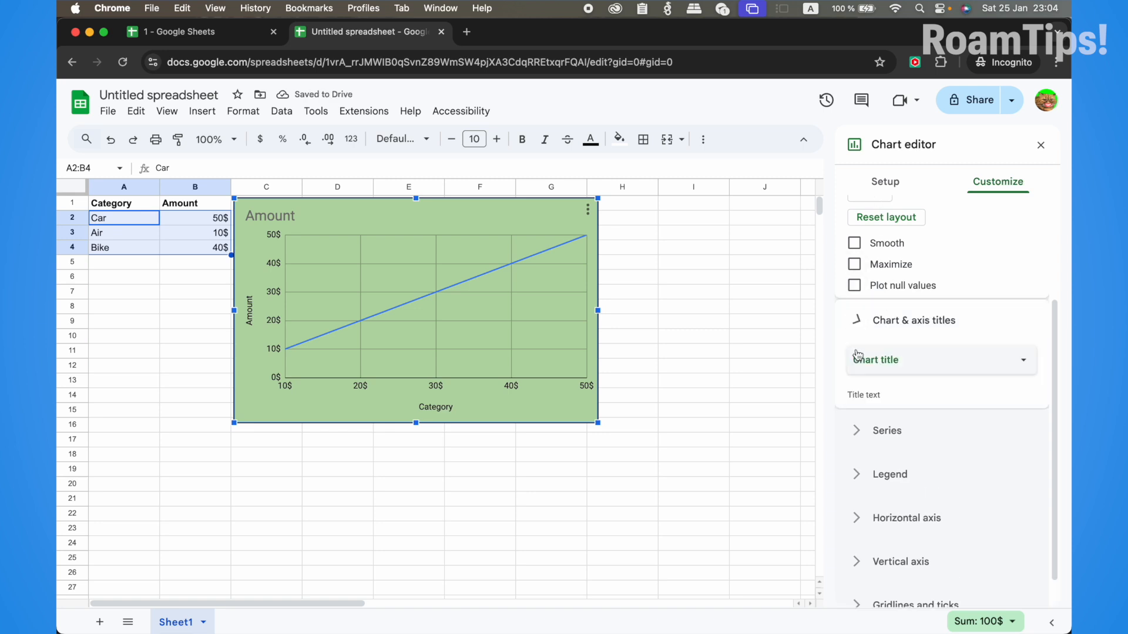
pyautogui.click(932, 218)
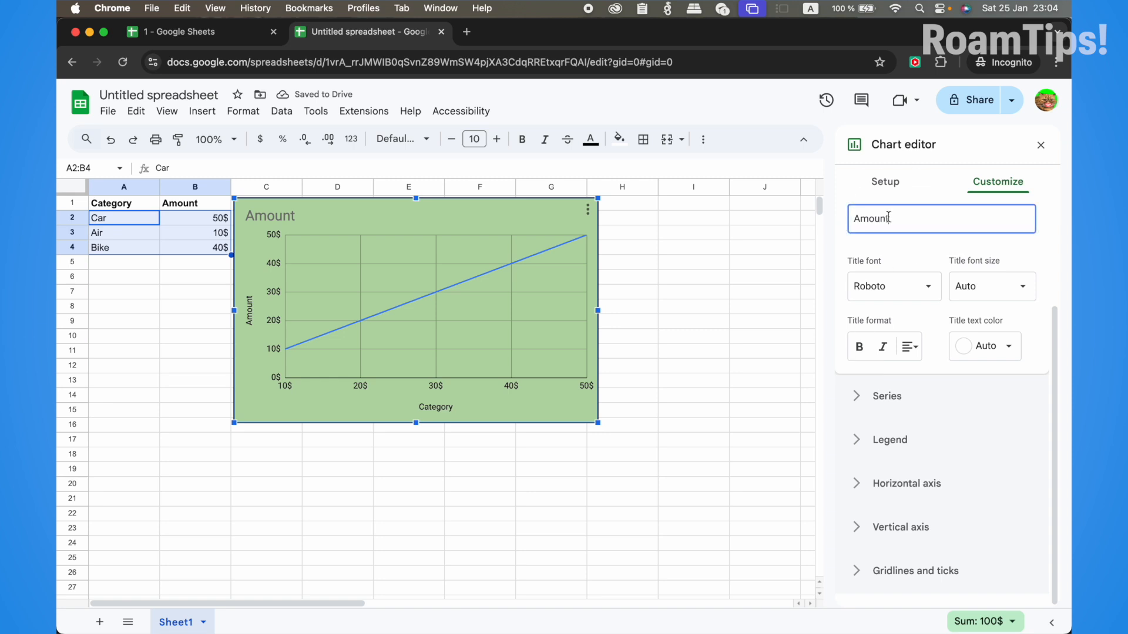
pyautogui.doubleClick(897, 220)
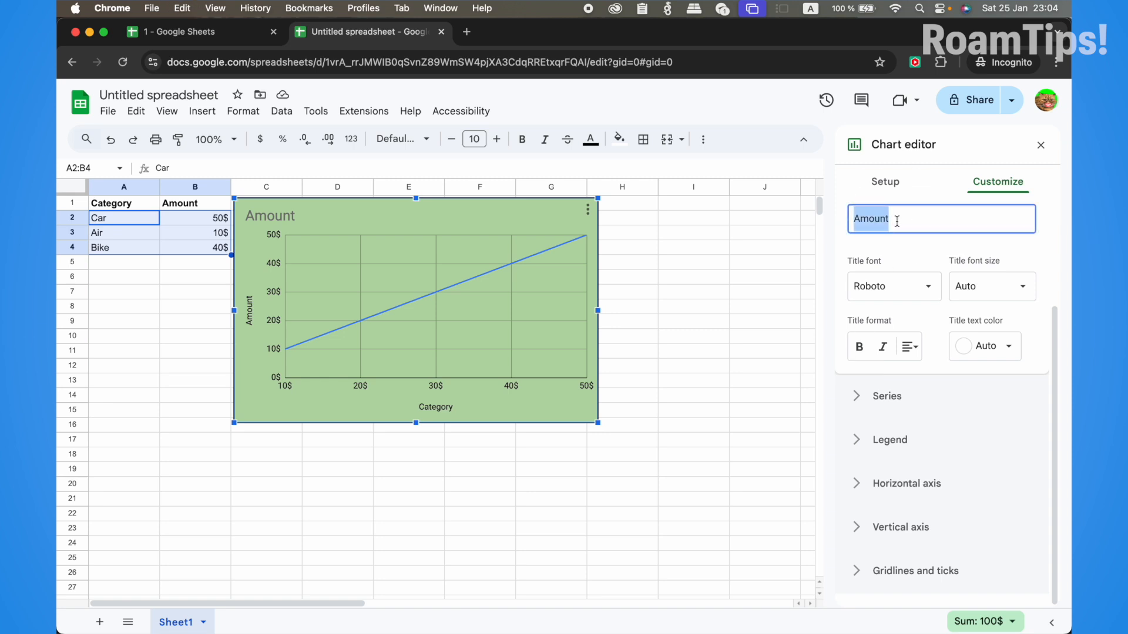
pyautogui.write('Hello')
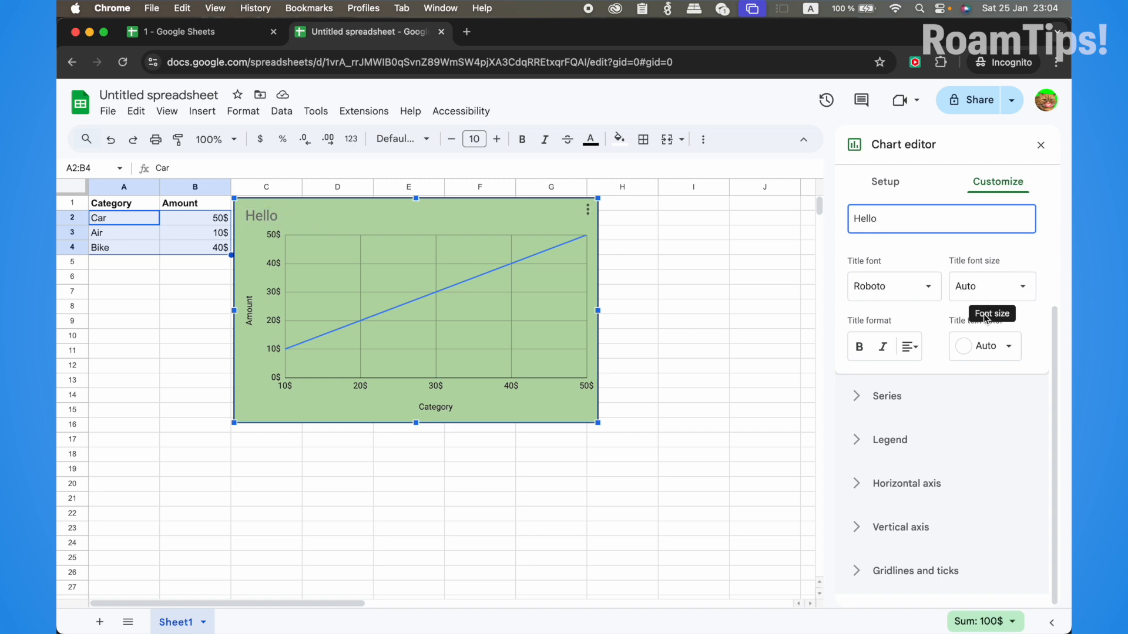
# Make the chart title bold and set its text color to black.
pyautogui.click(858, 346)
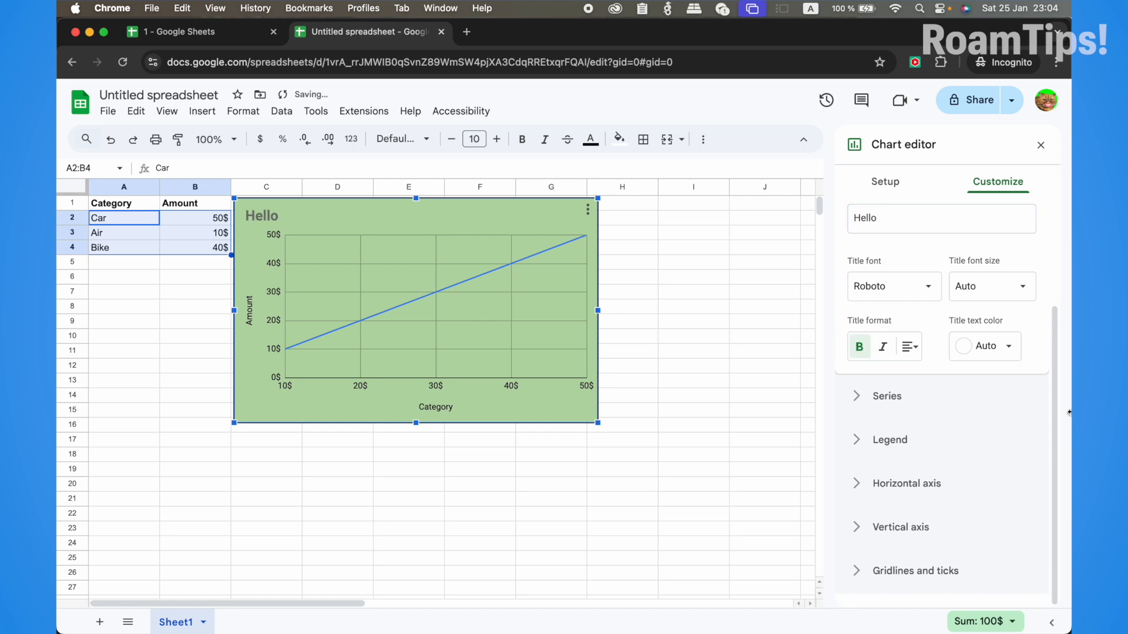
pyautogui.click(951, 351)
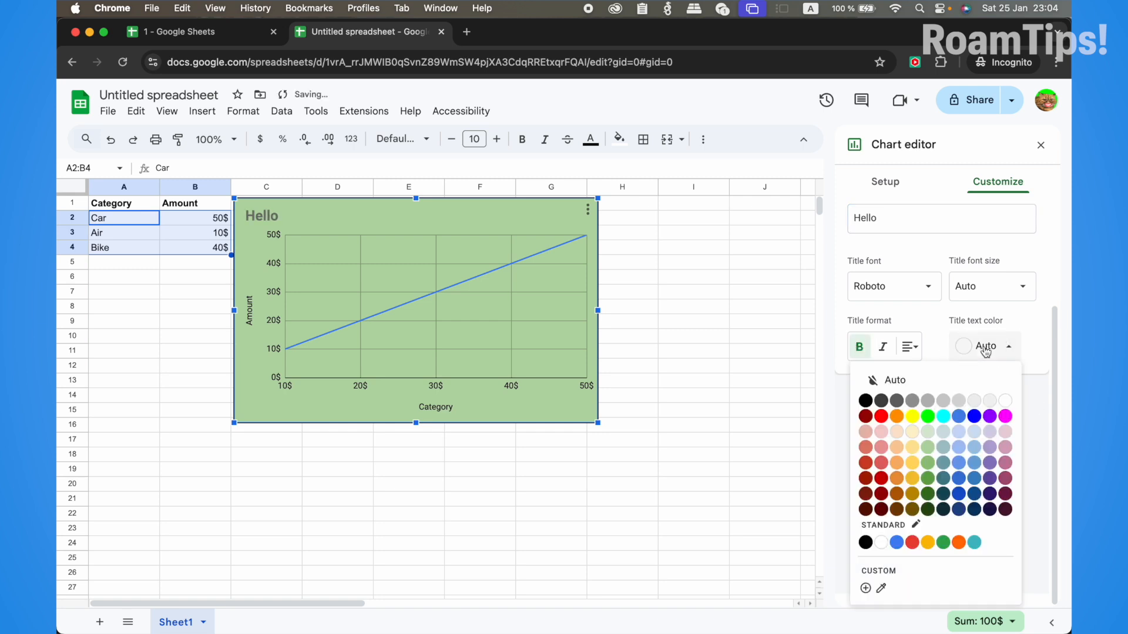
pyautogui.click(864, 397)
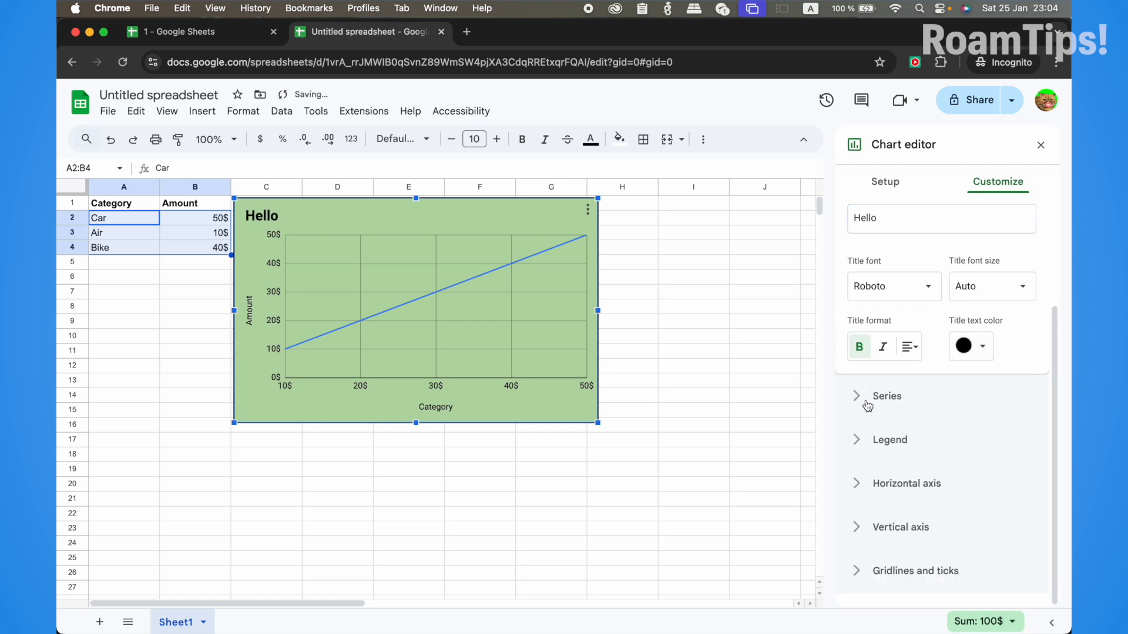
# Set the series line color to dark green, try 10% line opacity and settle on 70%.
pyautogui.click(862, 396)
pyautogui.click(931, 287)
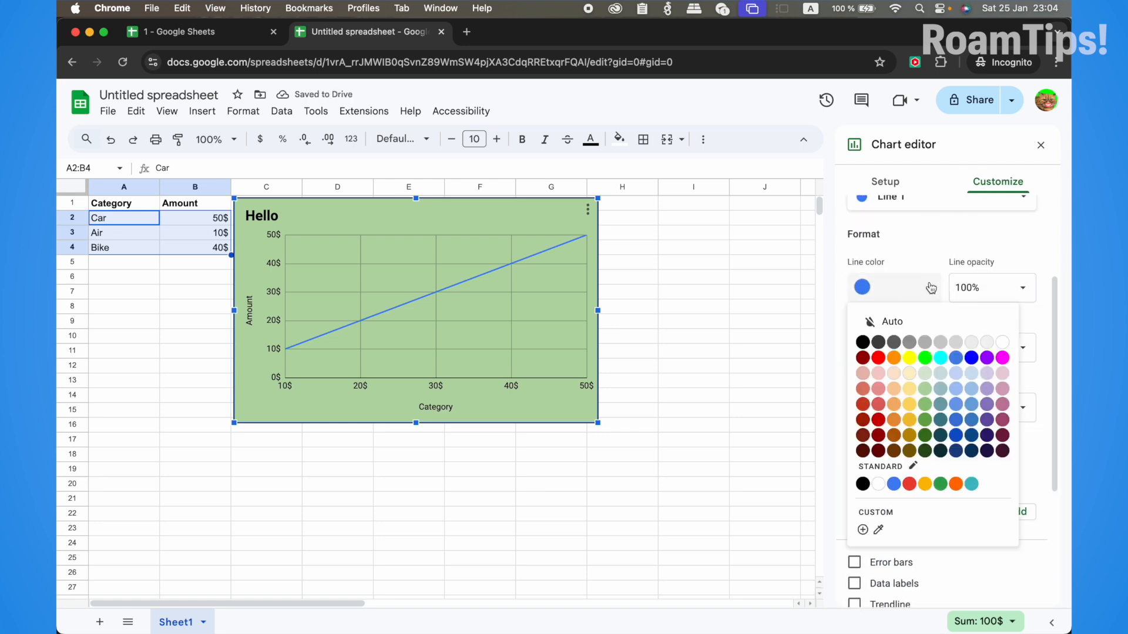
pyautogui.click(925, 435)
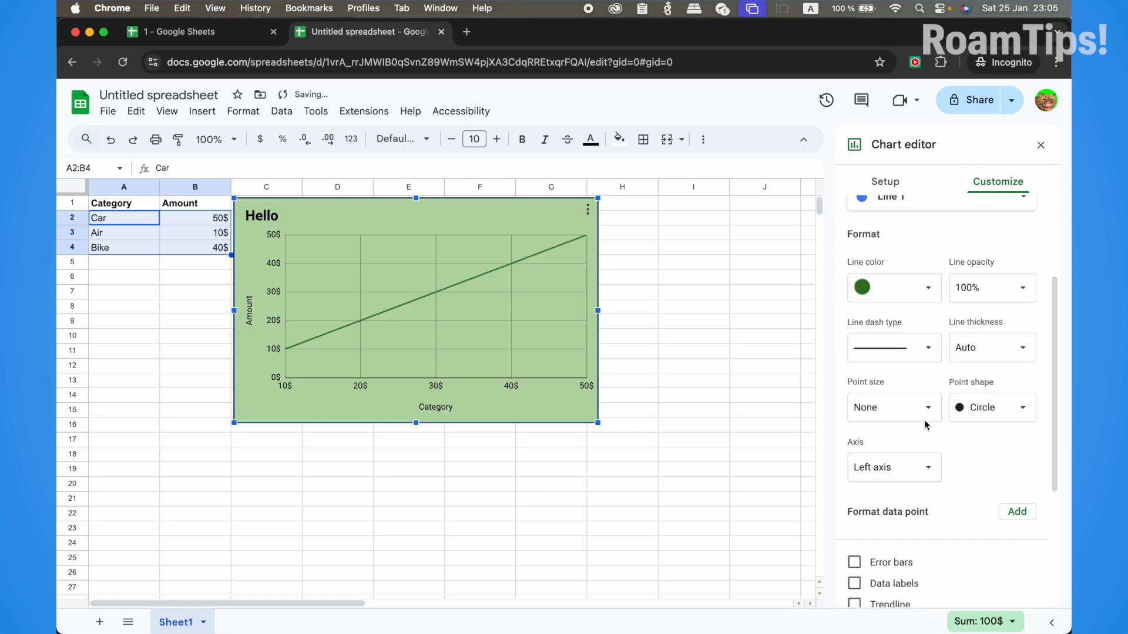
pyautogui.click(985, 282)
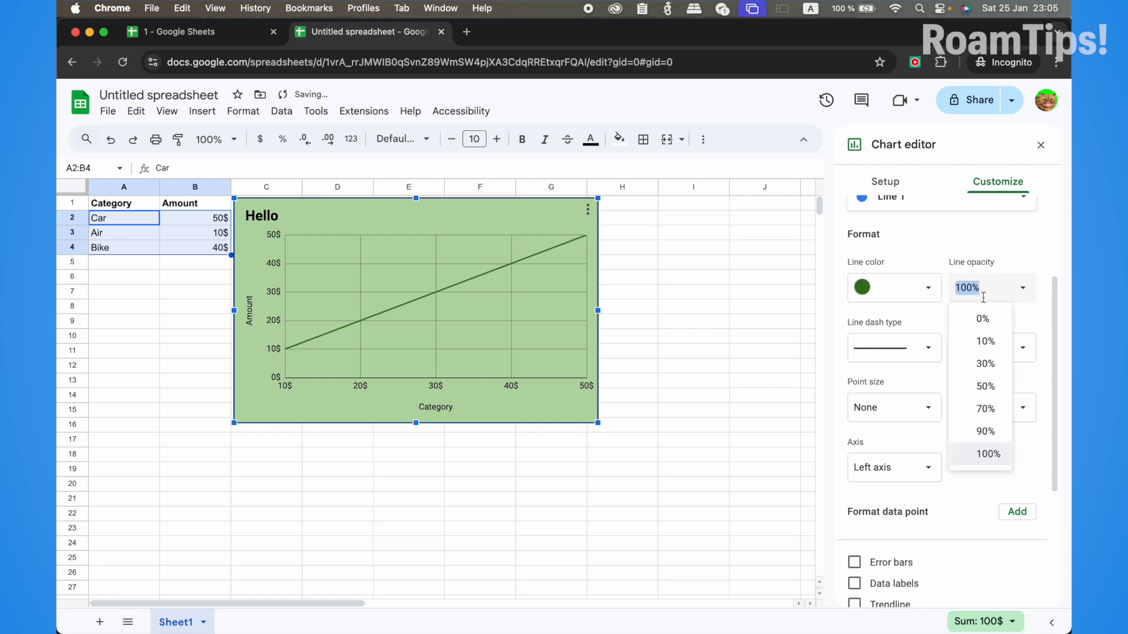
pyautogui.click(985, 341)
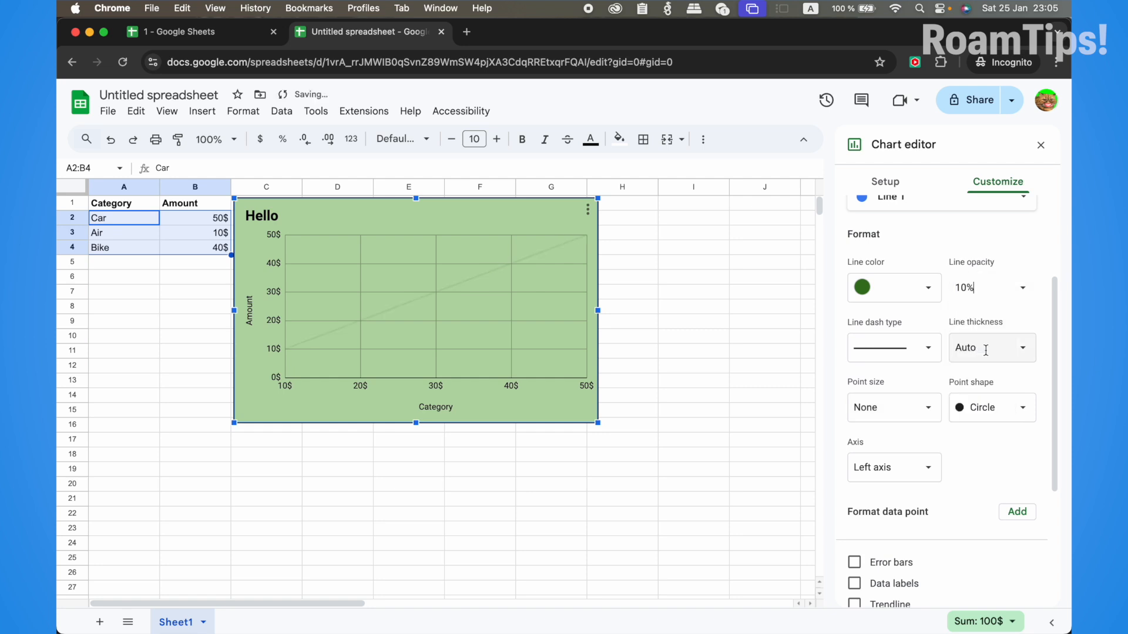
pyautogui.click(1005, 293)
pyautogui.click(990, 407)
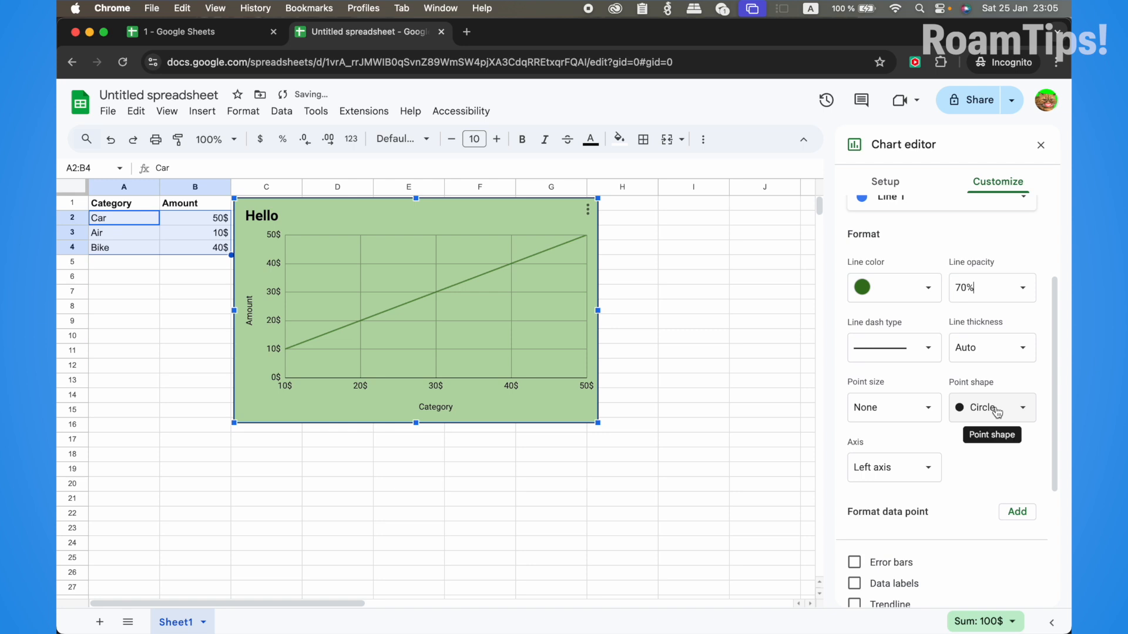
# Give the series line a long-dash type with 2px thickness and set its point size to 7px.
pyautogui.click(925, 352)
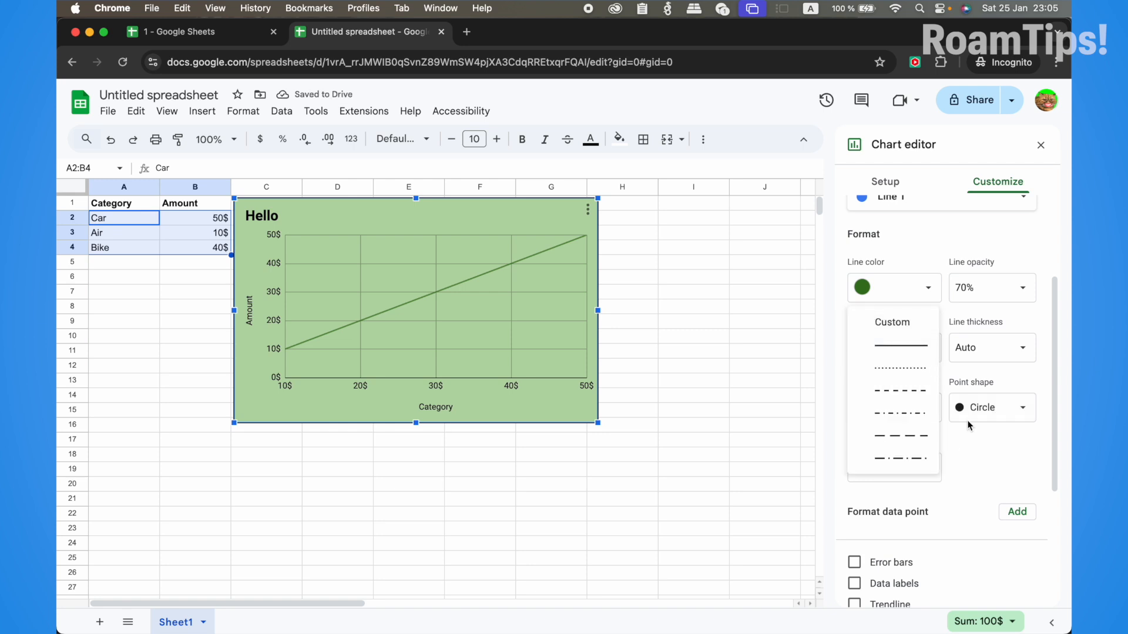
pyautogui.click(900, 438)
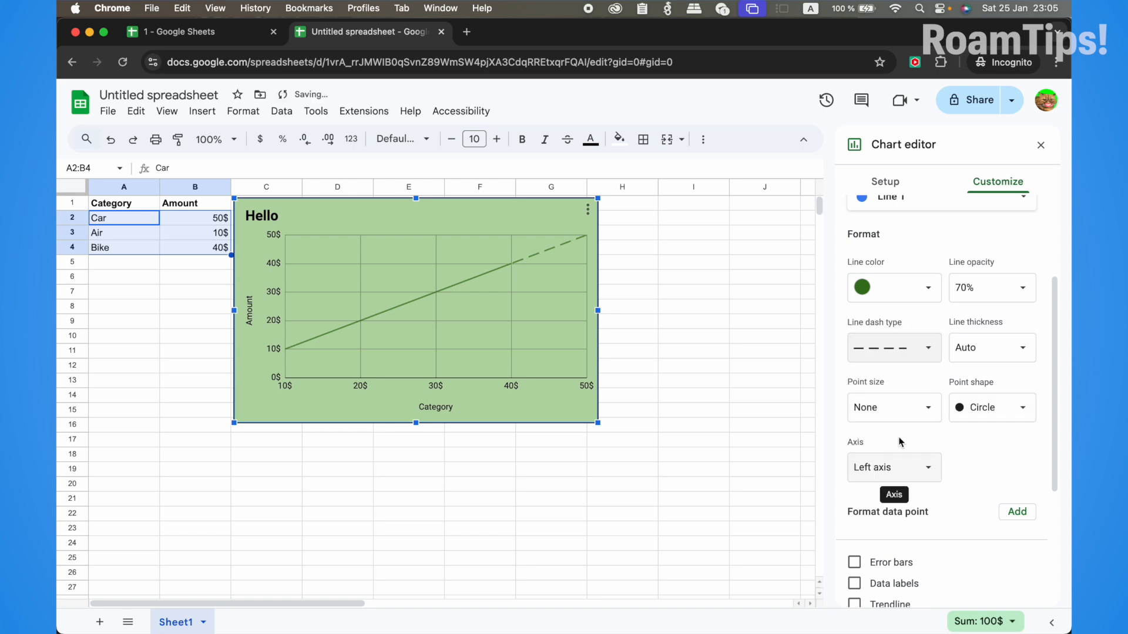
pyautogui.click(1002, 350)
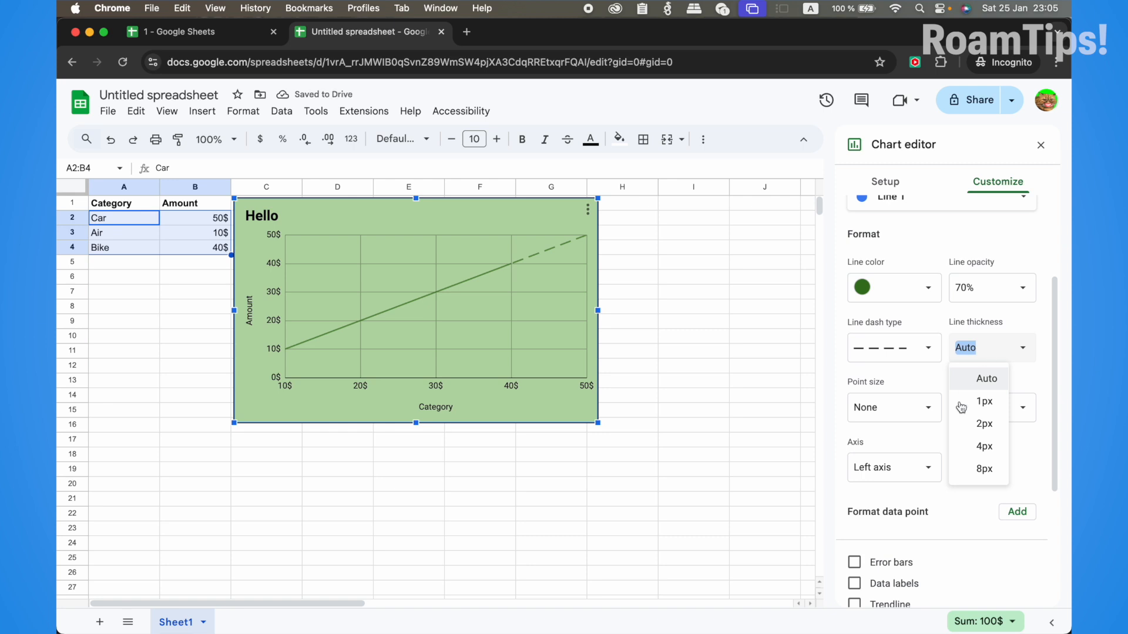
pyautogui.click(992, 435)
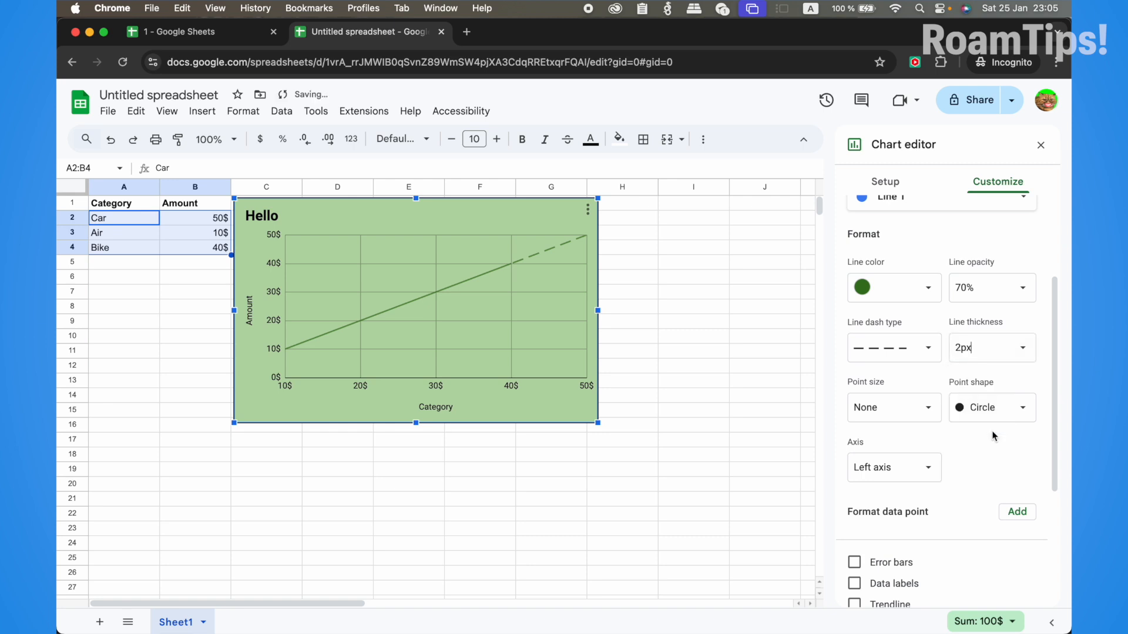
pyautogui.click(901, 409)
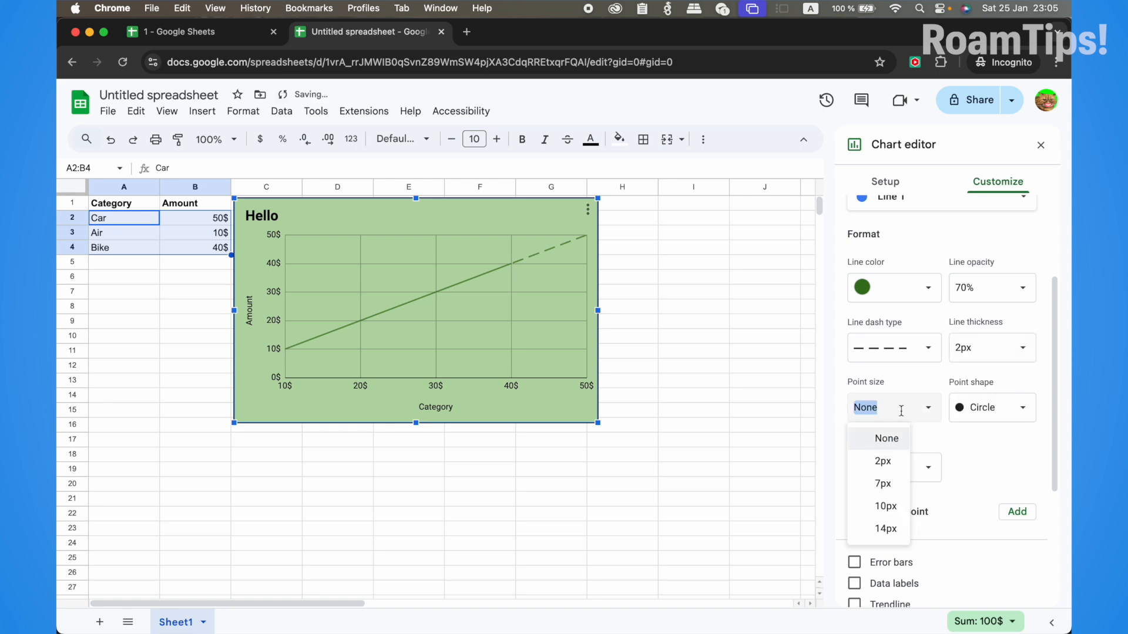
pyautogui.click(881, 485)
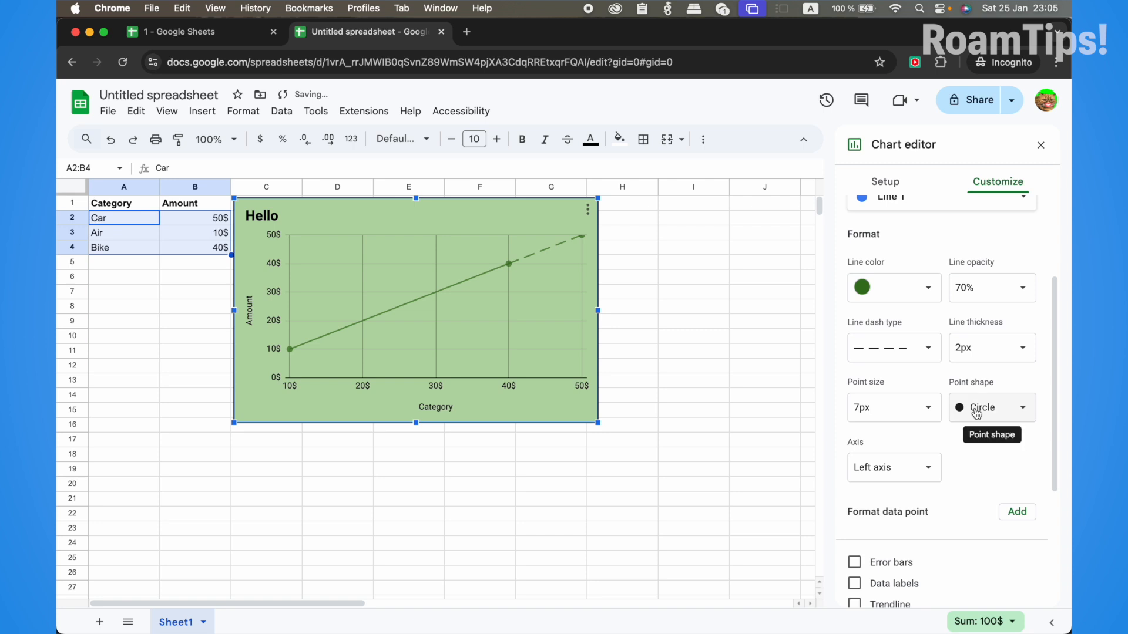
# Try the Error bars option on the series and turn it off again.
pyautogui.scroll(-4, 924, 532)
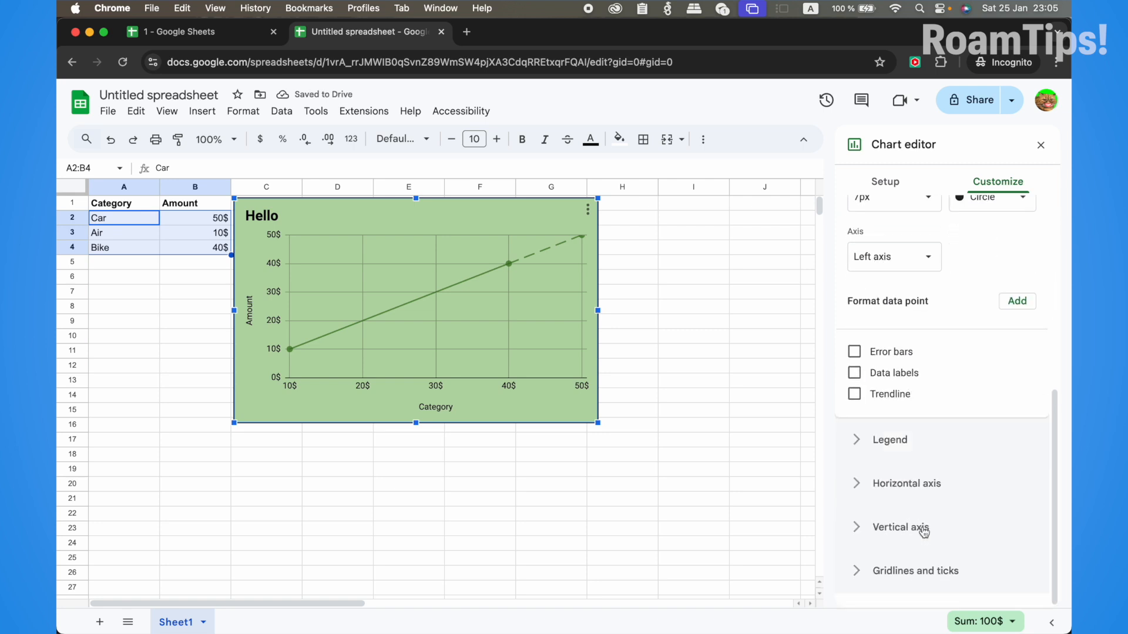
pyautogui.click(856, 352)
pyautogui.click(855, 351)
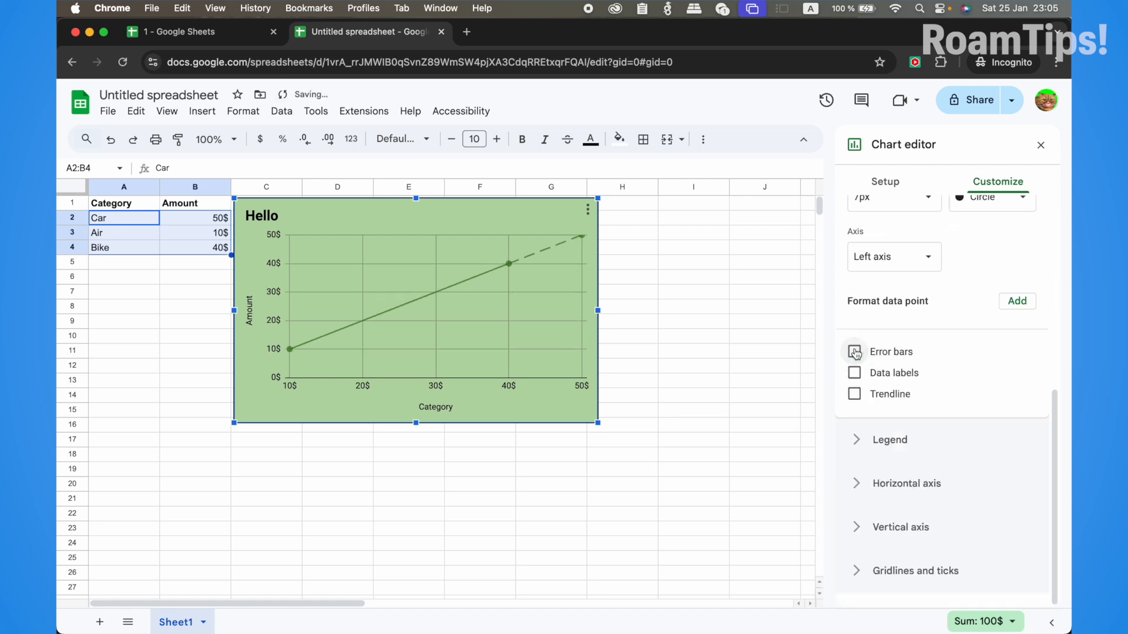
pyautogui.click(855, 351)
pyautogui.click(855, 352)
# Turn on data labels for the series.
pyautogui.click(855, 378)
pyautogui.click(855, 378)
pyautogui.click(855, 378)
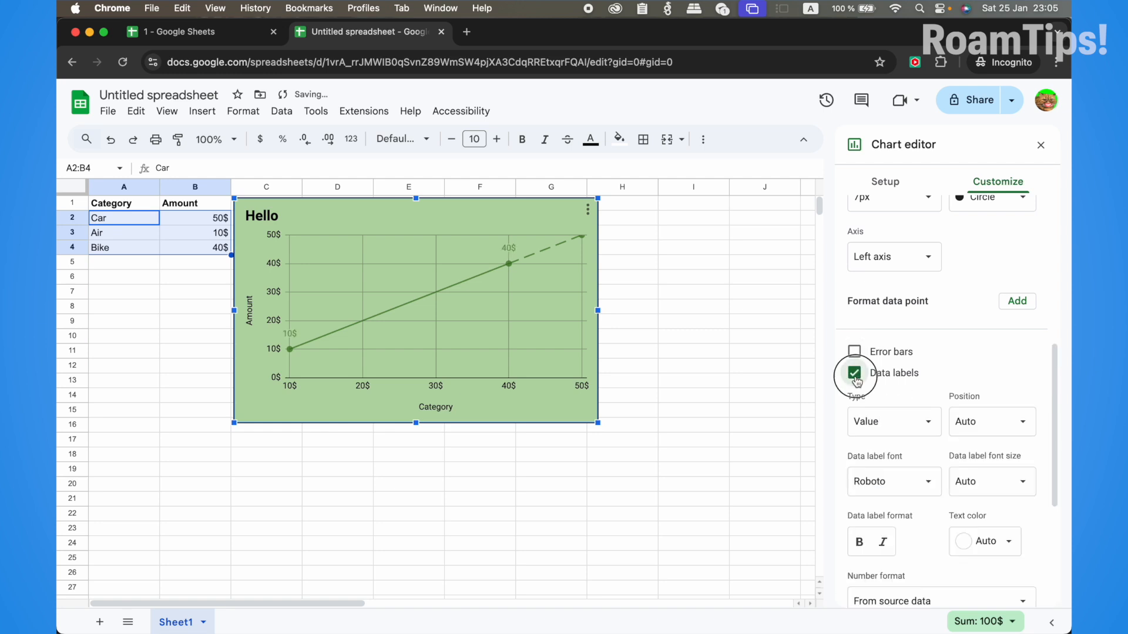
# Try the Right and None positions for the chart legend, then return the position to Auto.
pyautogui.scroll(-4, 891, 416)
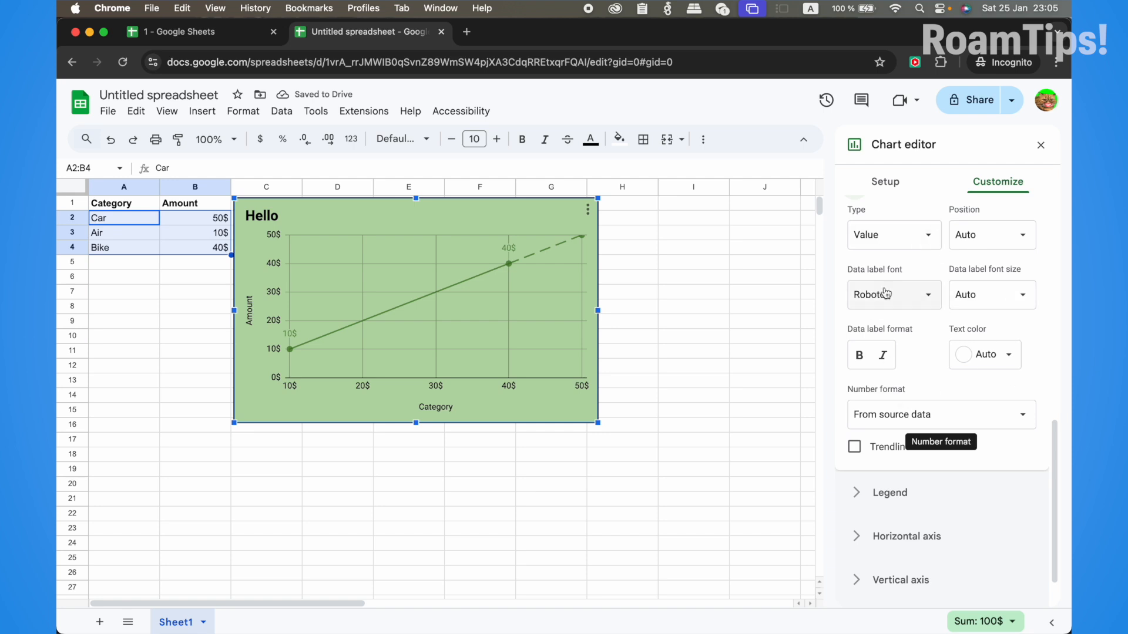
pyautogui.scroll(-1, 888, 297)
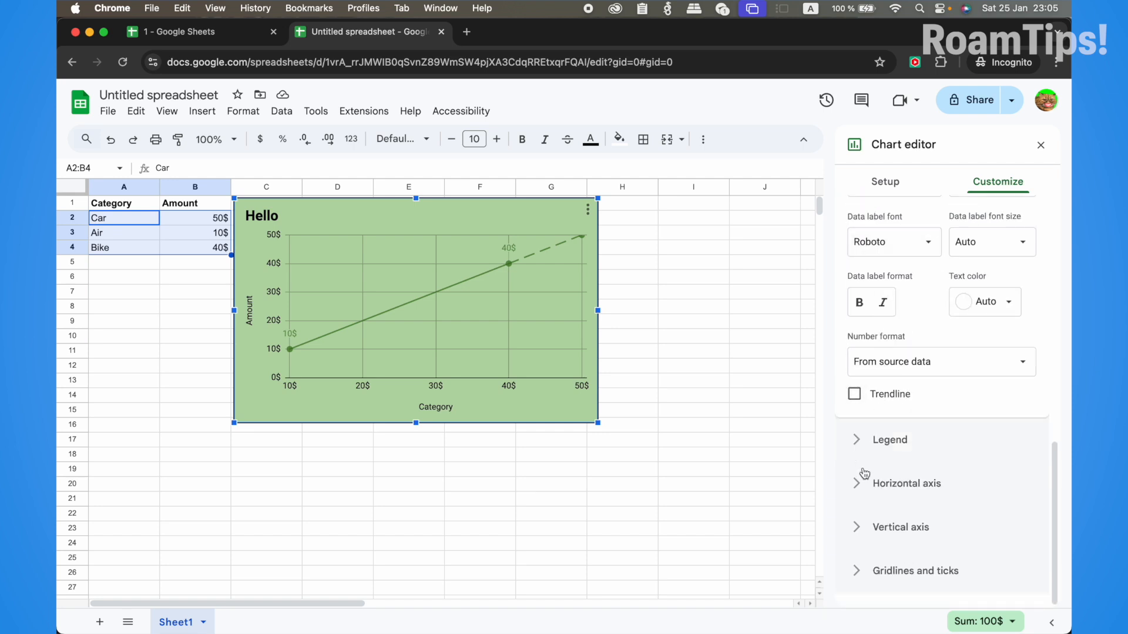
pyautogui.click(853, 445)
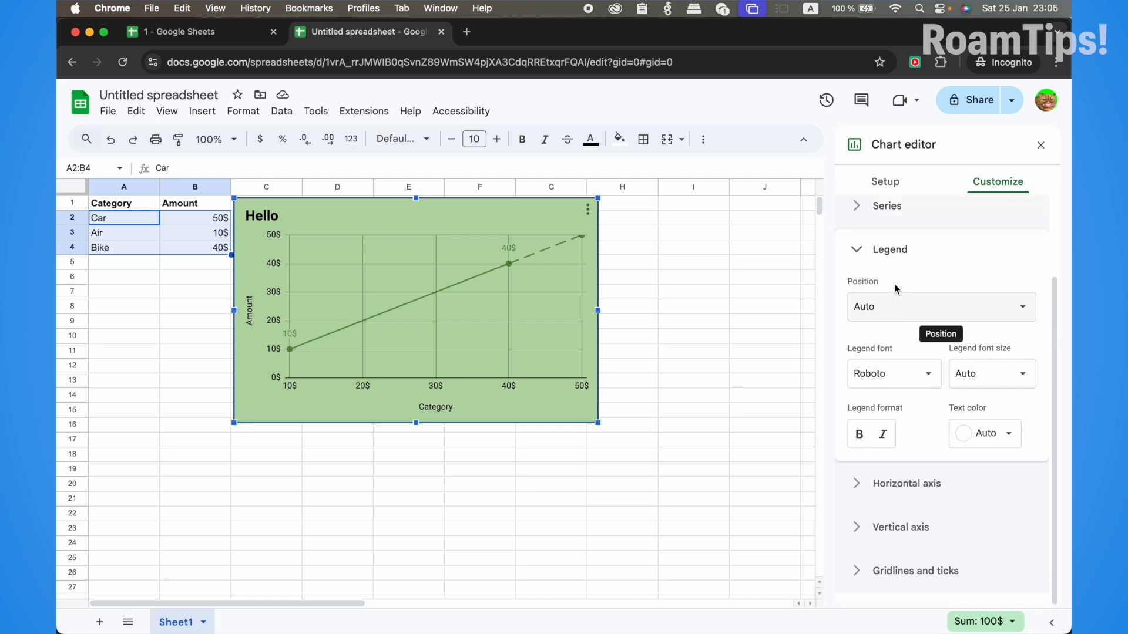
pyautogui.click(882, 316)
pyautogui.click(897, 247)
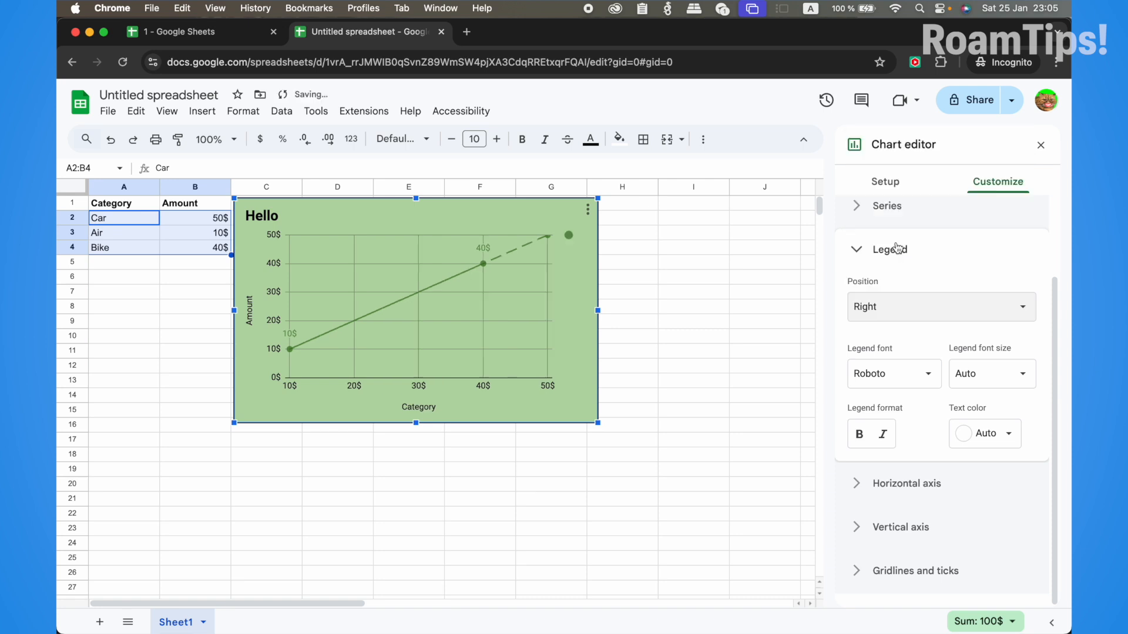
pyautogui.click(902, 311)
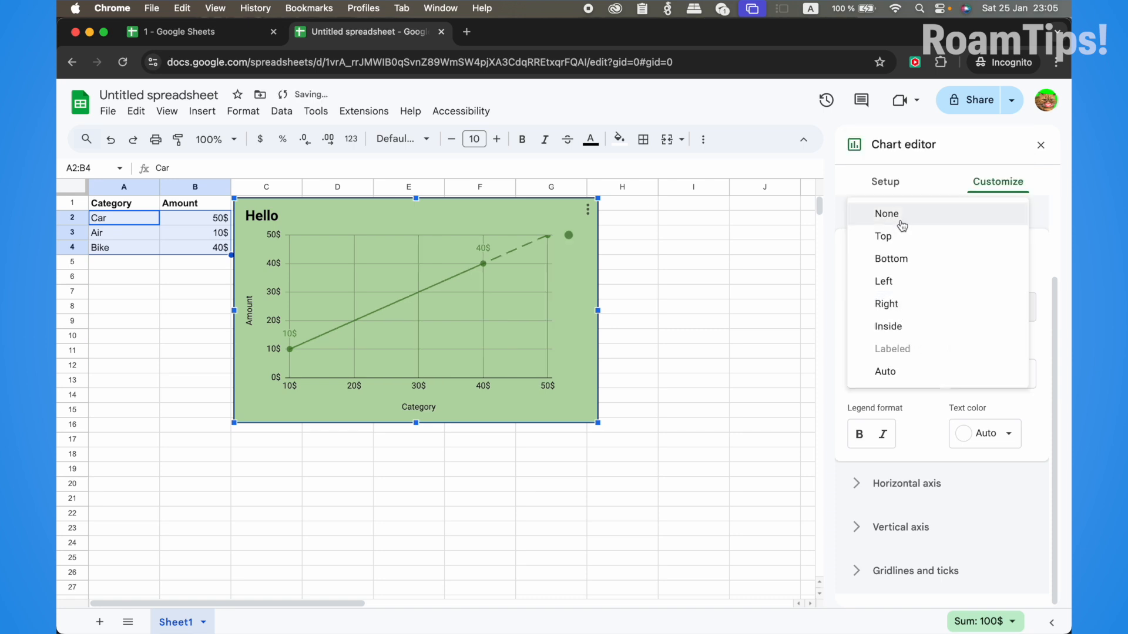
pyautogui.click(900, 227)
pyautogui.click(893, 305)
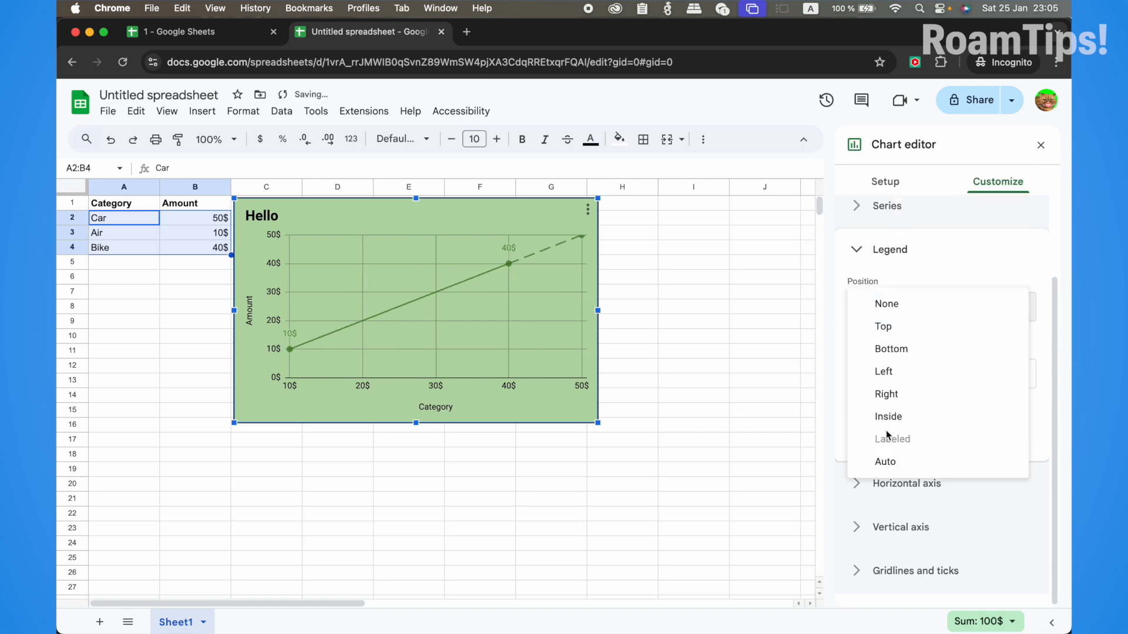
pyautogui.click(886, 459)
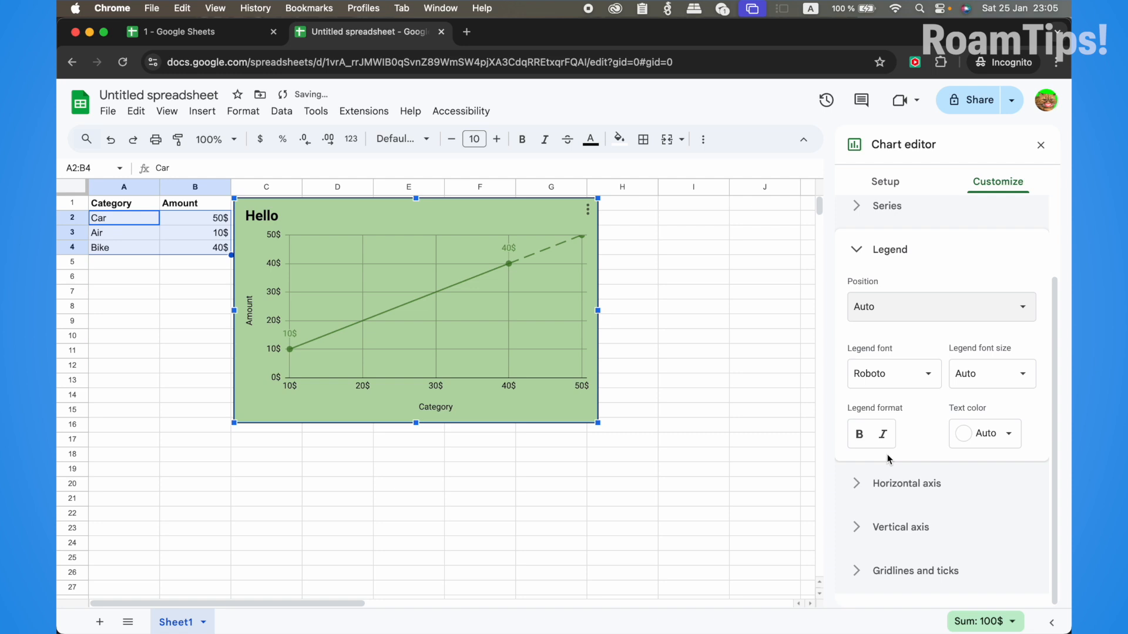
# Try the Reverse axis order and Log scale options of the horizontal axis, turning each off again.
pyautogui.scroll(-3, 858, 481)
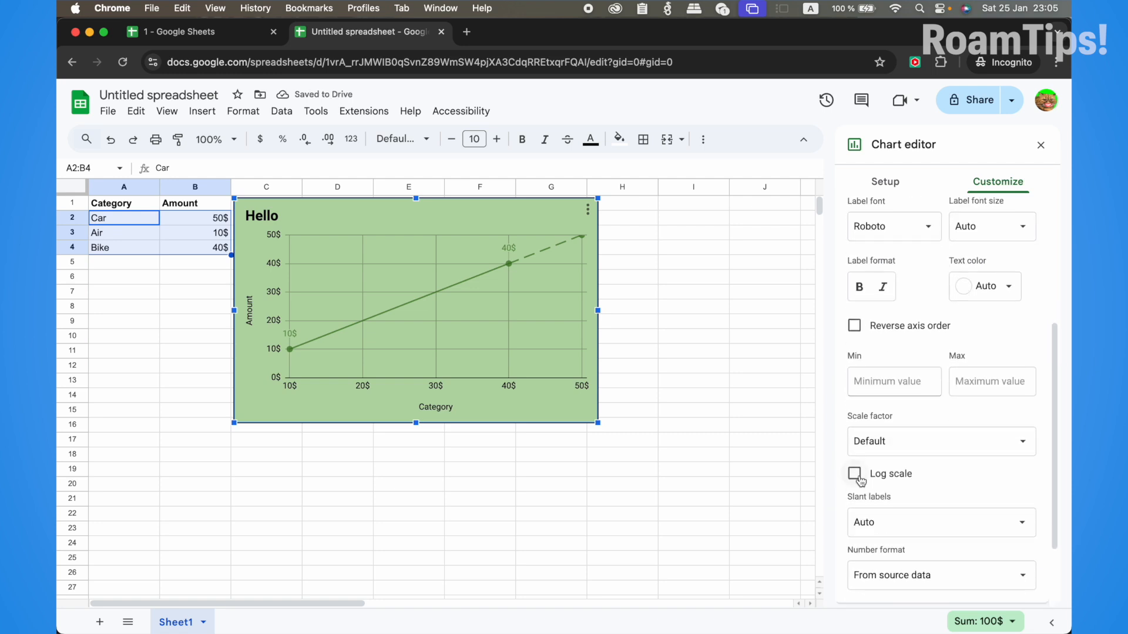
pyautogui.click(853, 326)
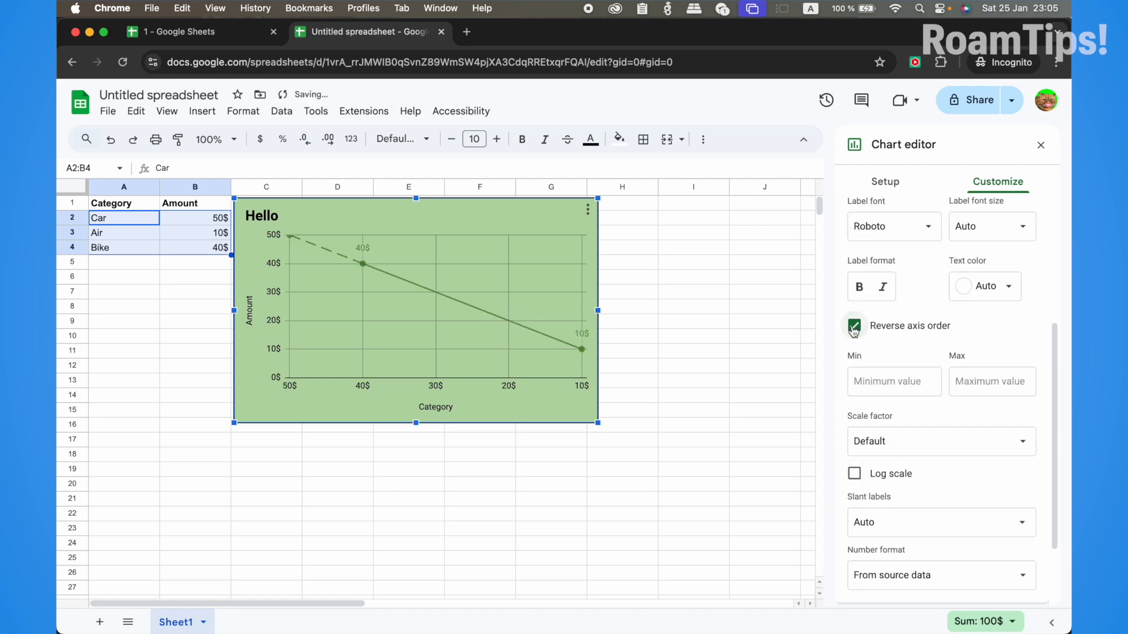
pyautogui.click(853, 326)
pyautogui.scroll(-2, 851, 329)
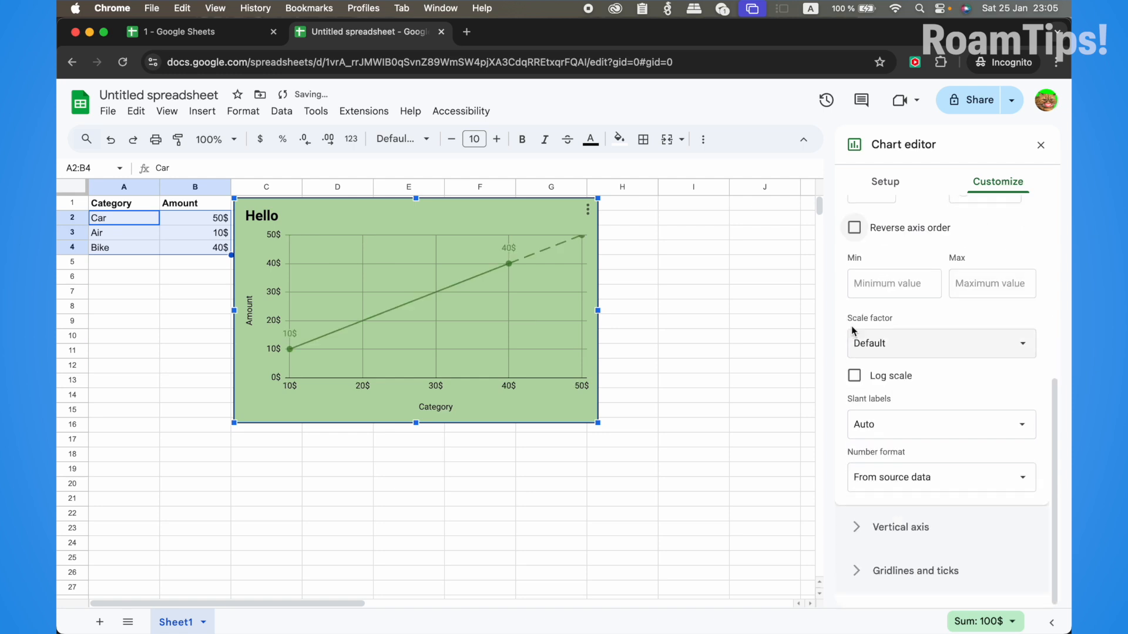
pyautogui.click(855, 377)
pyautogui.click(854, 376)
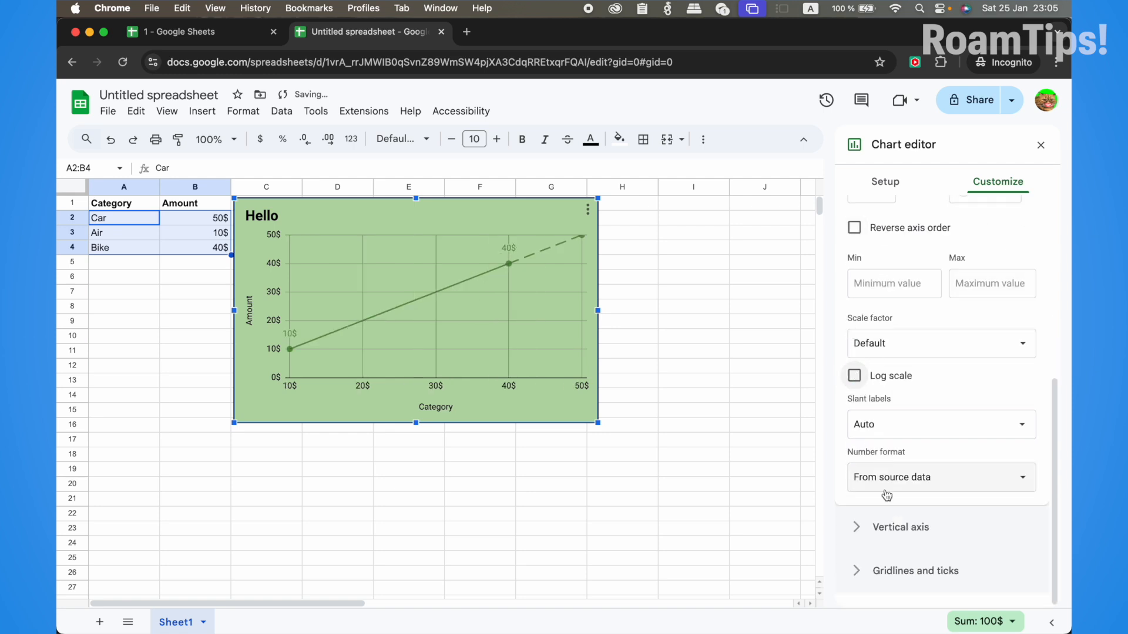
# Try the Show axis line option of the vertical axis and turn it off again.
pyautogui.click(854, 528)
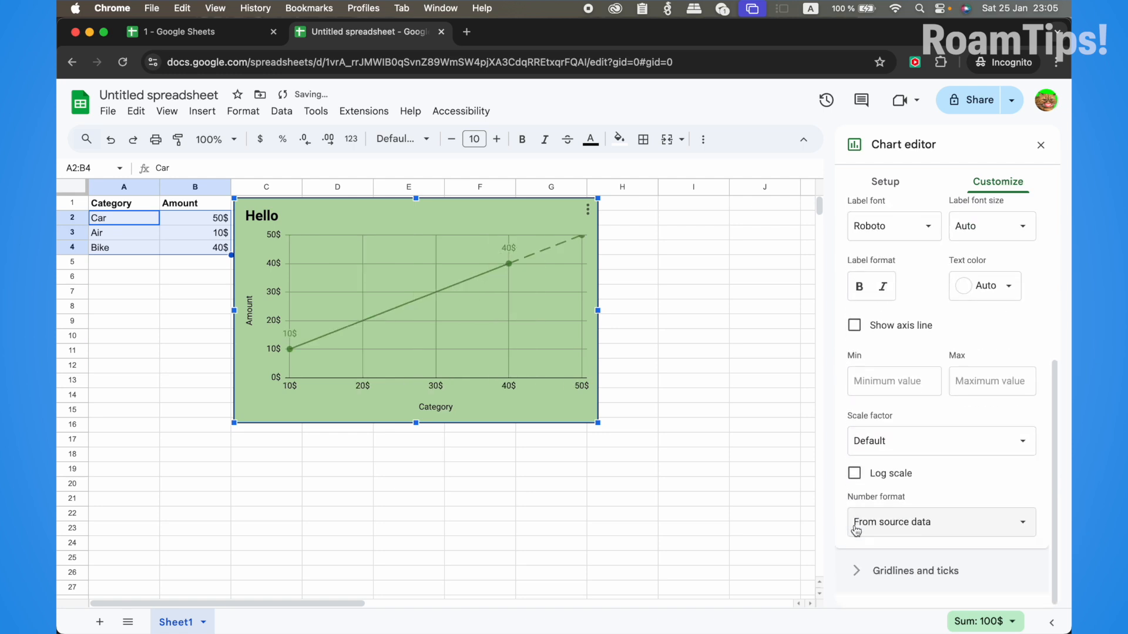
pyautogui.click(853, 325)
pyautogui.click(854, 325)
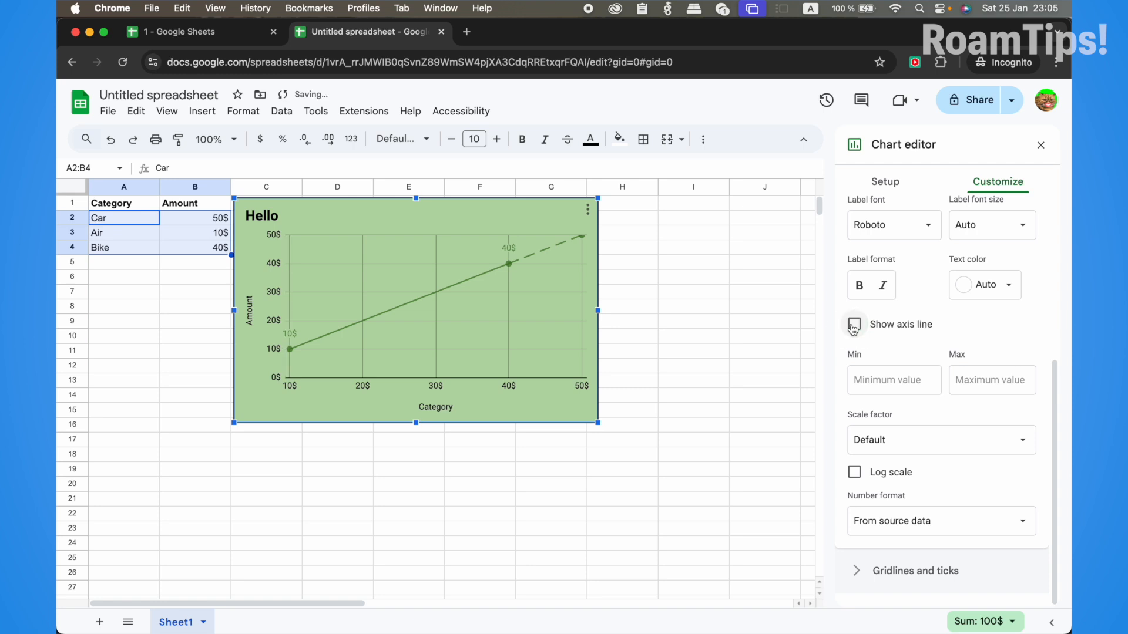
# Switch the vertical axis's major gridlines off, then turn on its minor gridlines and restore the major gridlines.
pyautogui.click(853, 570)
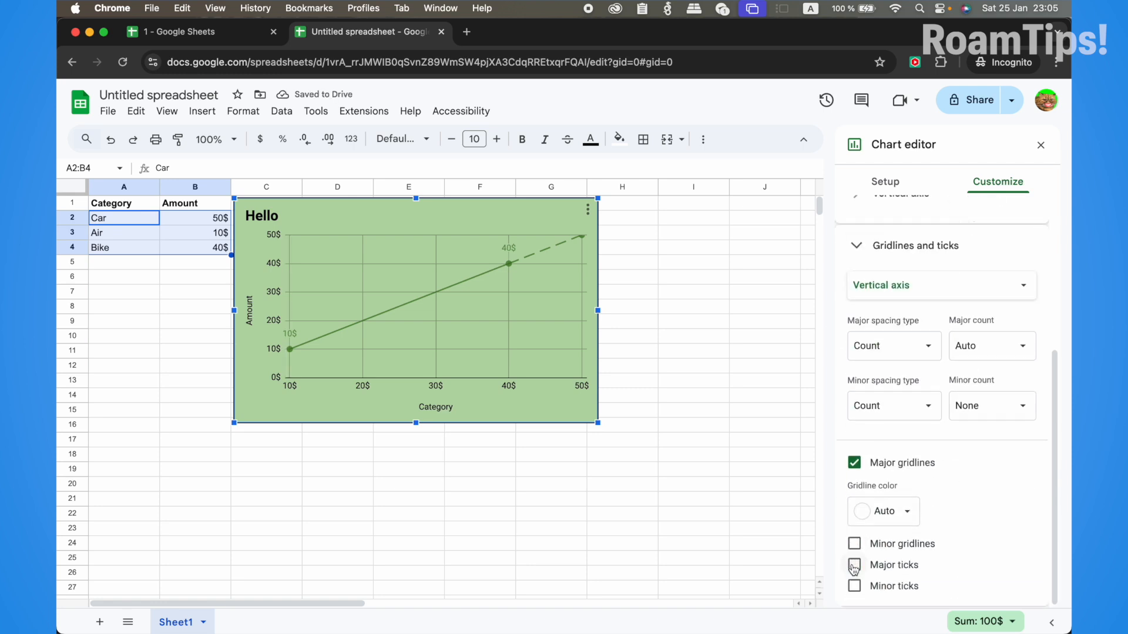
pyautogui.click(855, 460)
pyautogui.click(861, 460)
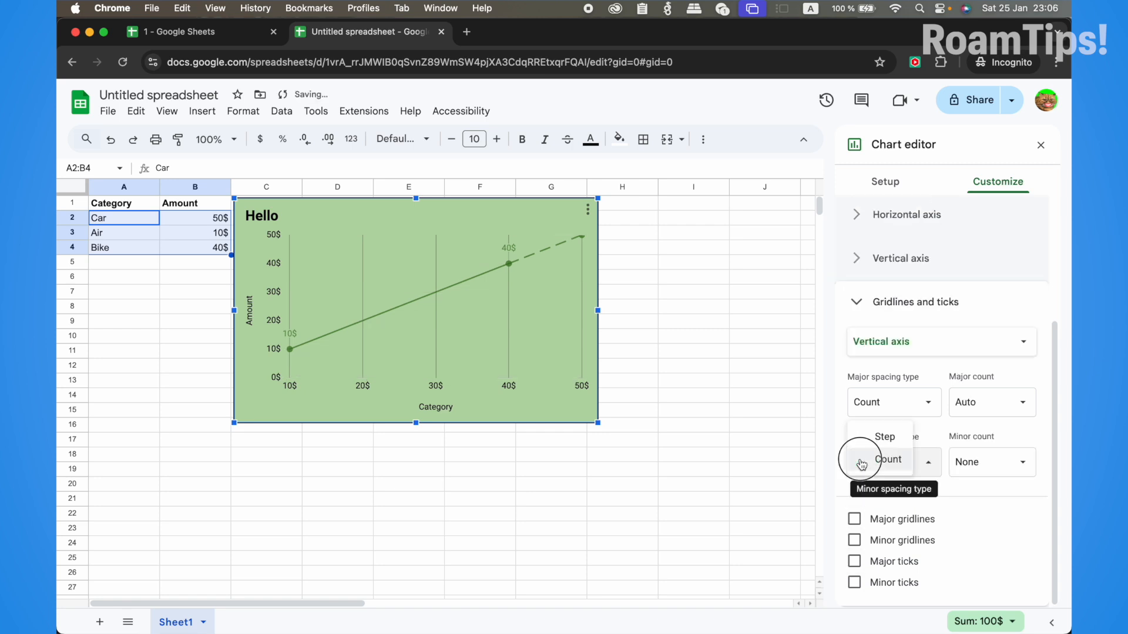
pyautogui.click(963, 489)
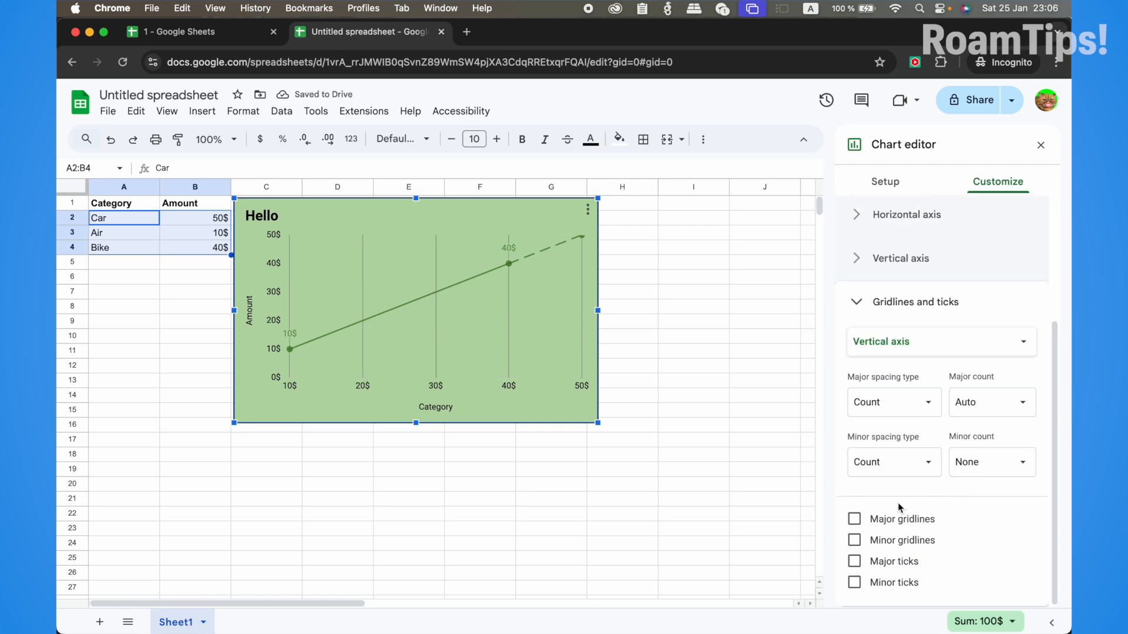
pyautogui.click(854, 538)
pyautogui.click(852, 521)
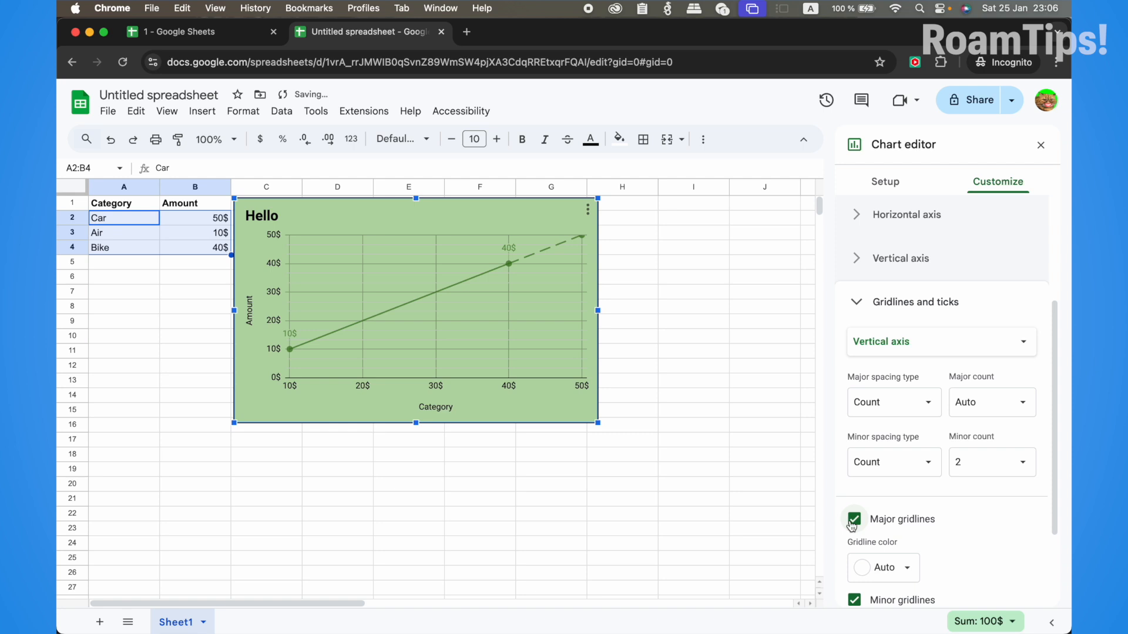
# Turn on minor and major ticks for the vertical axis, then return to the chart's setup options.
pyautogui.scroll(-3, 853, 524)
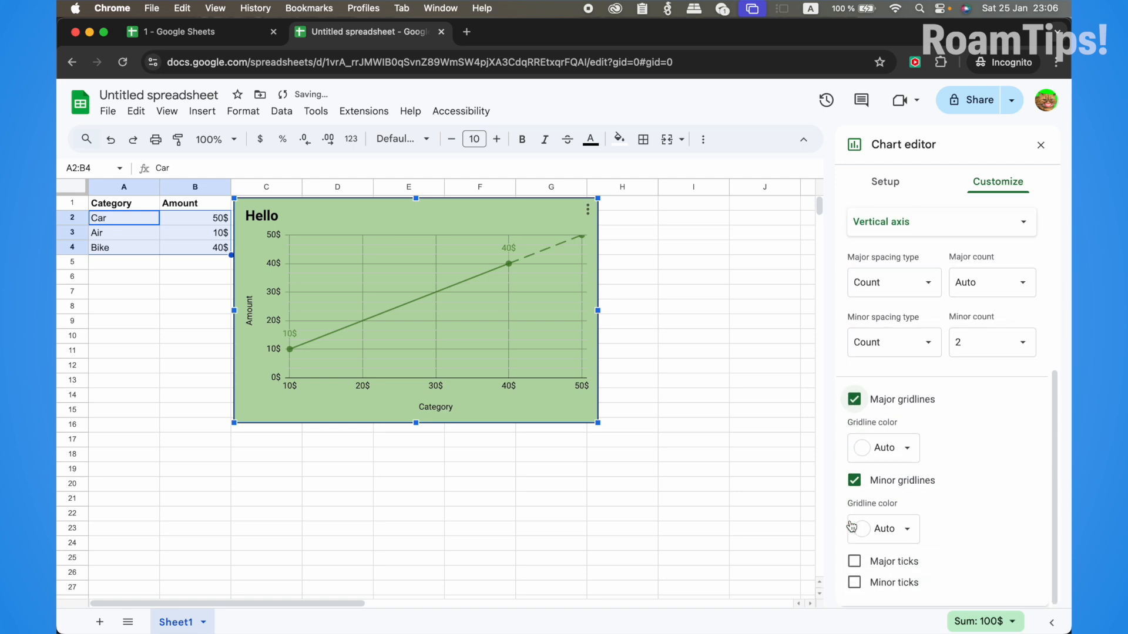
pyautogui.click(855, 583)
pyautogui.click(855, 561)
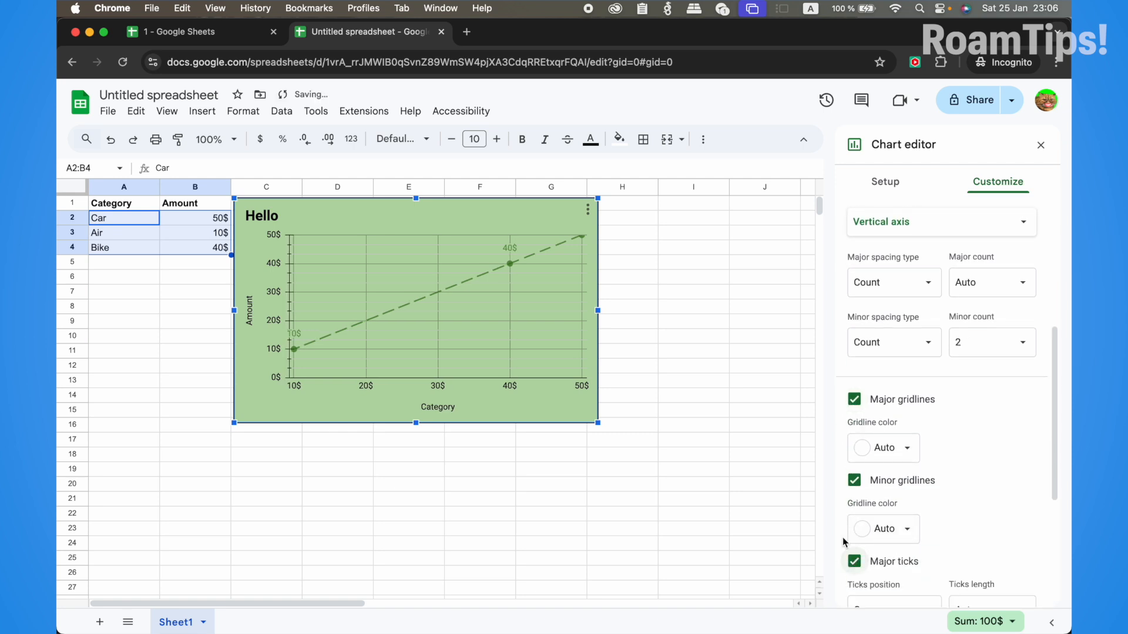
pyautogui.click(890, 184)
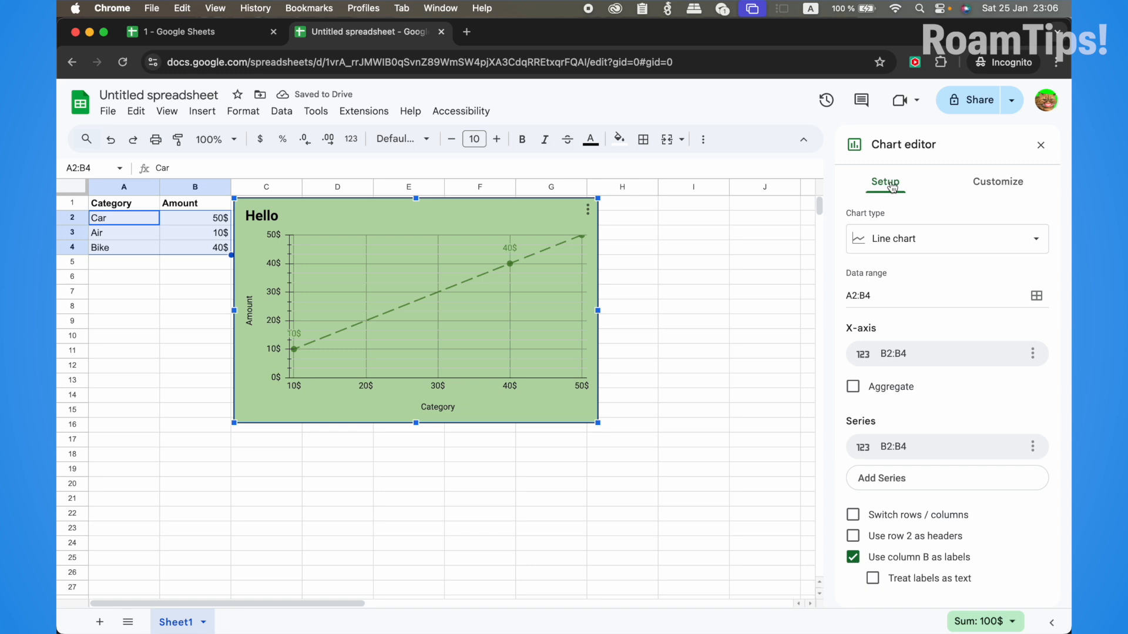